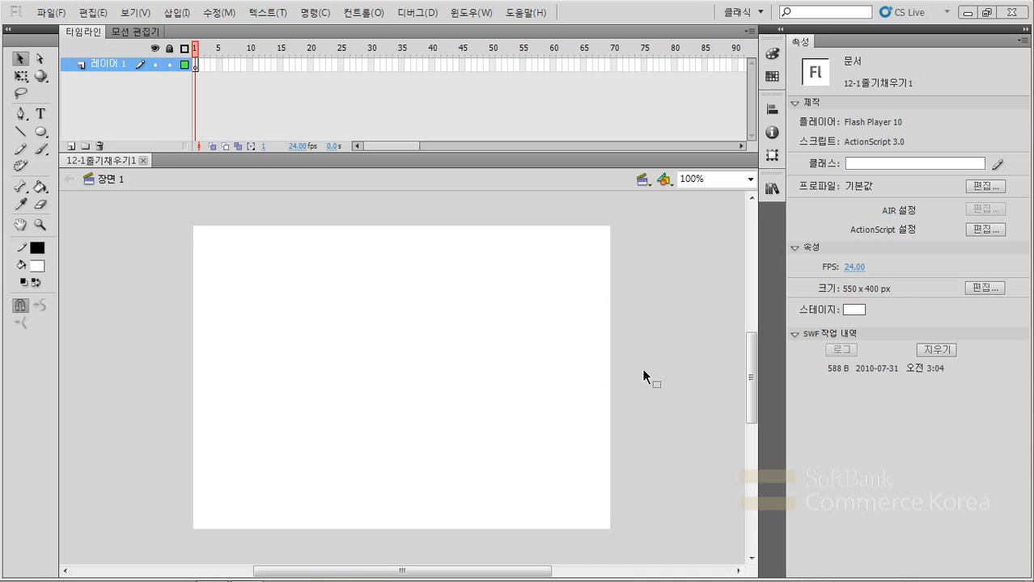
# - Fill the empty stage with the Deco tool's Vine Fill (줄기 채우기) using the default leaf and flower shapes, and undo it
pyautogui.click(22, 166)
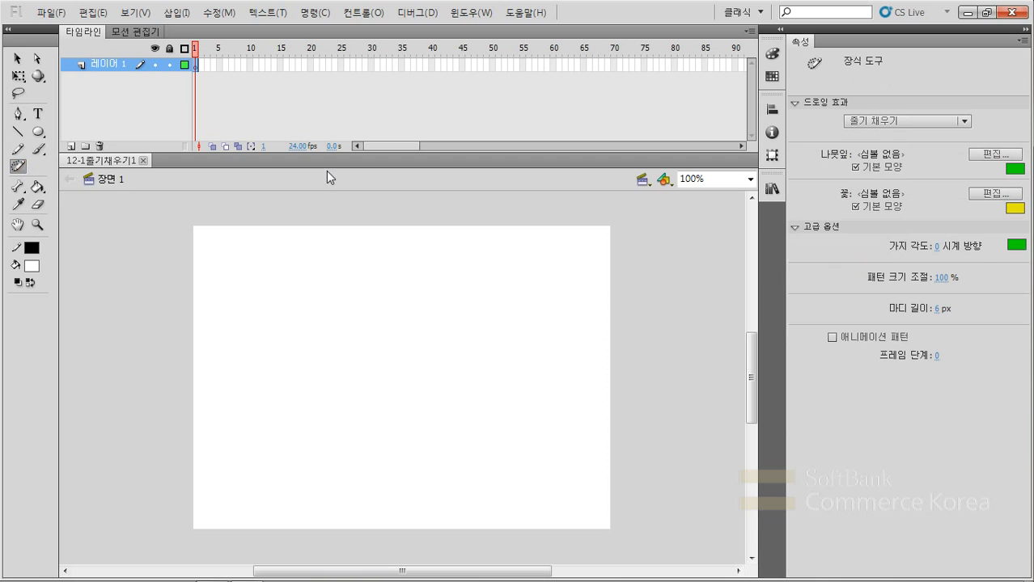
pyautogui.click(900, 123)
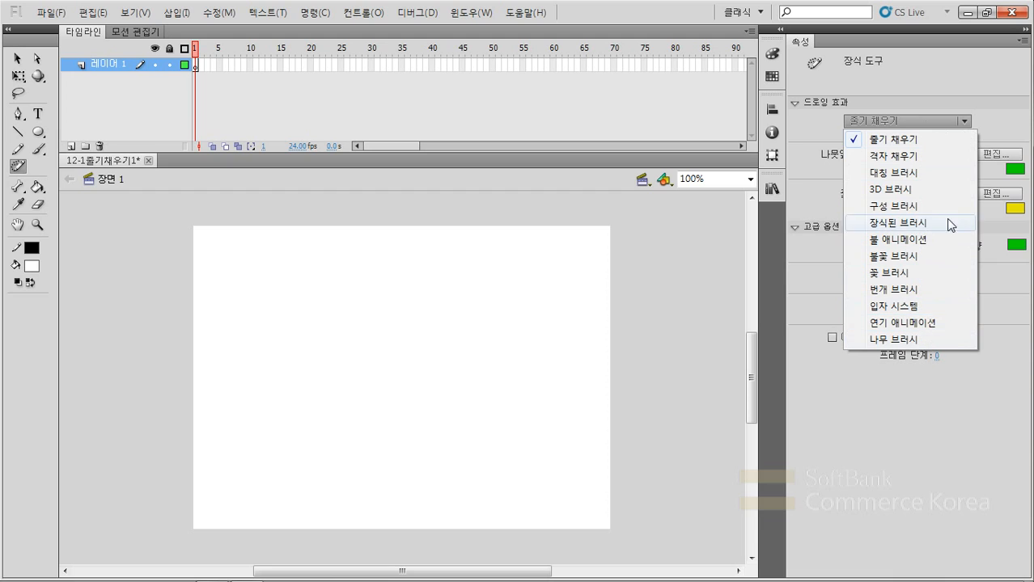
pyautogui.click(941, 143)
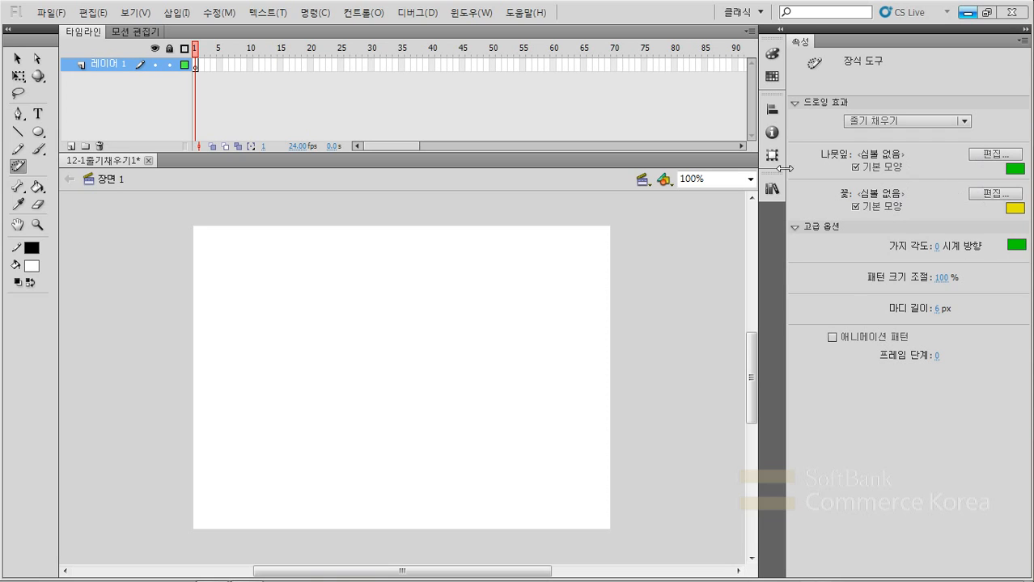
pyautogui.click(255, 299)
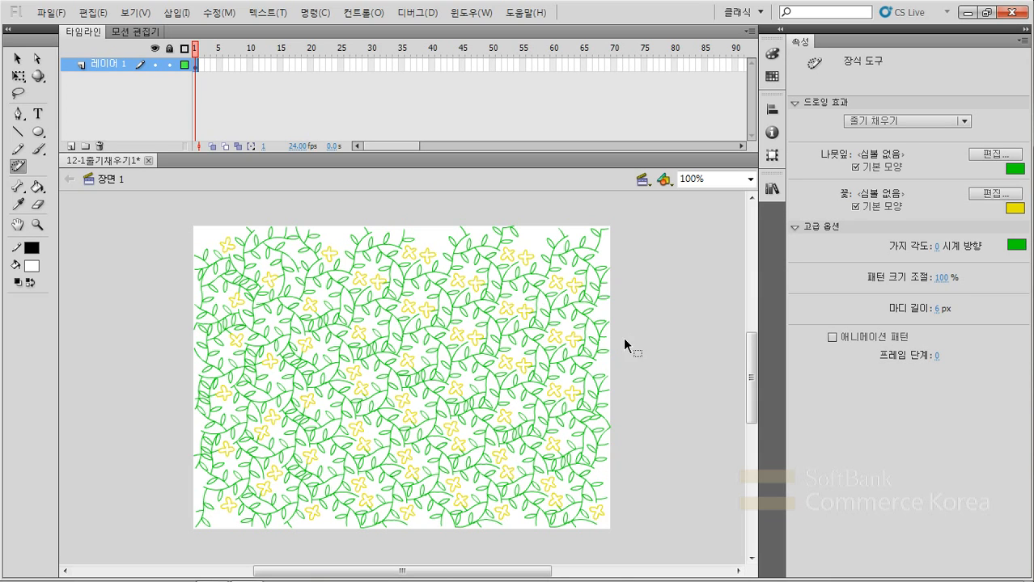
pyautogui.hotkey('ctrl', 'z')
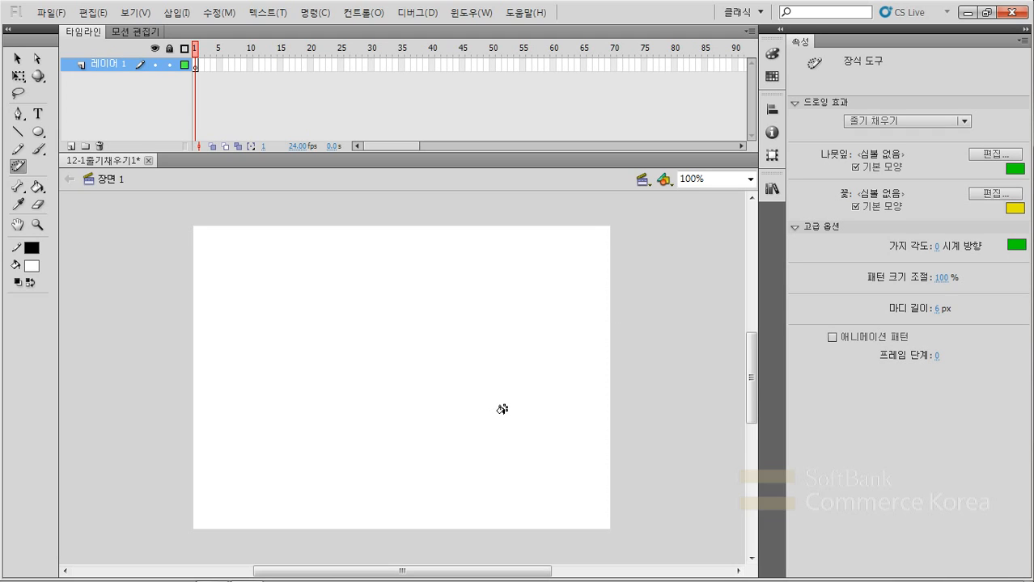
# - Preview the myleaf and myflower symbols in the document's library
pyautogui.hotkey('ctrl', '2')
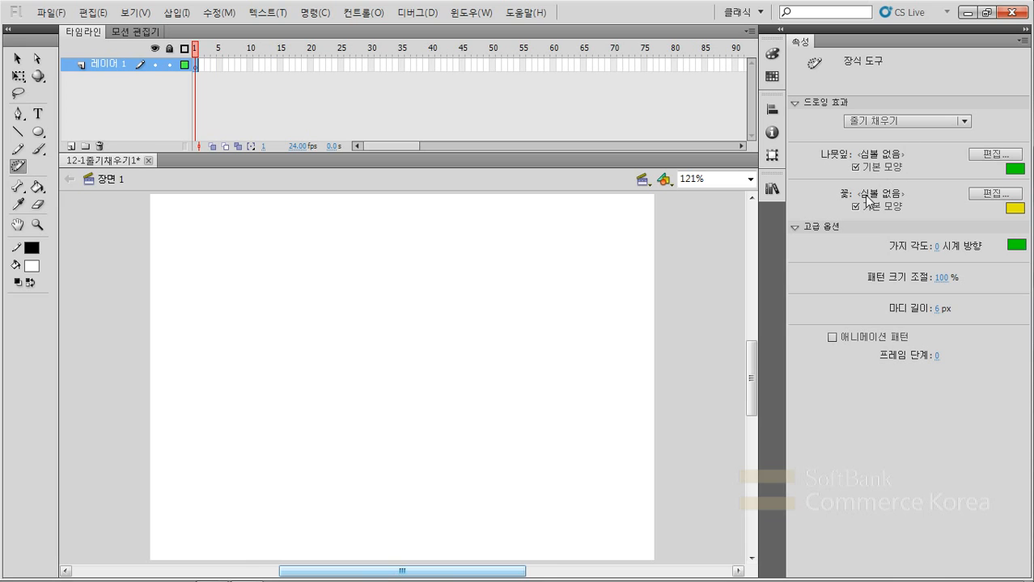
pyautogui.click(772, 189)
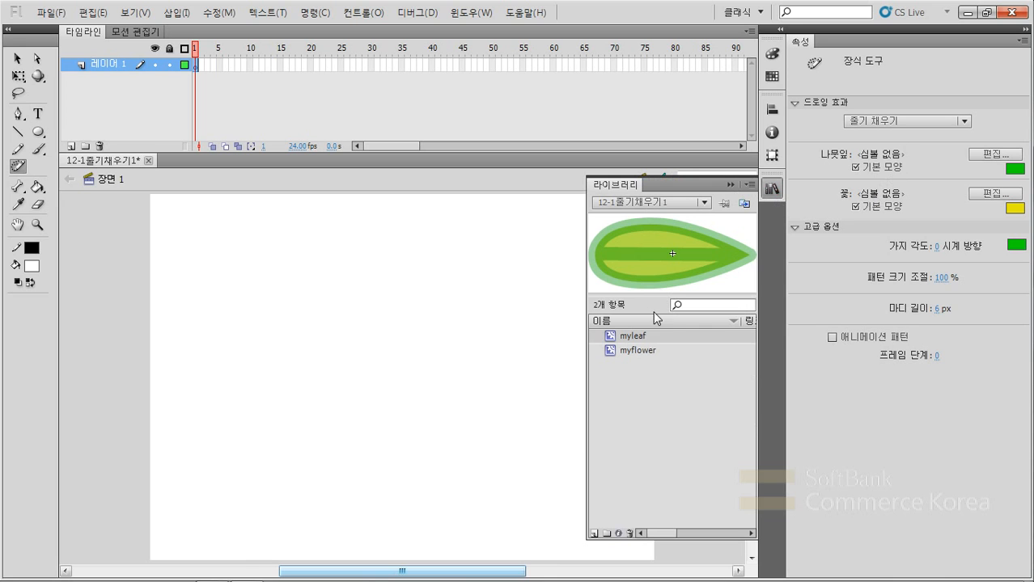
pyautogui.click(645, 353)
pyautogui.press('v')
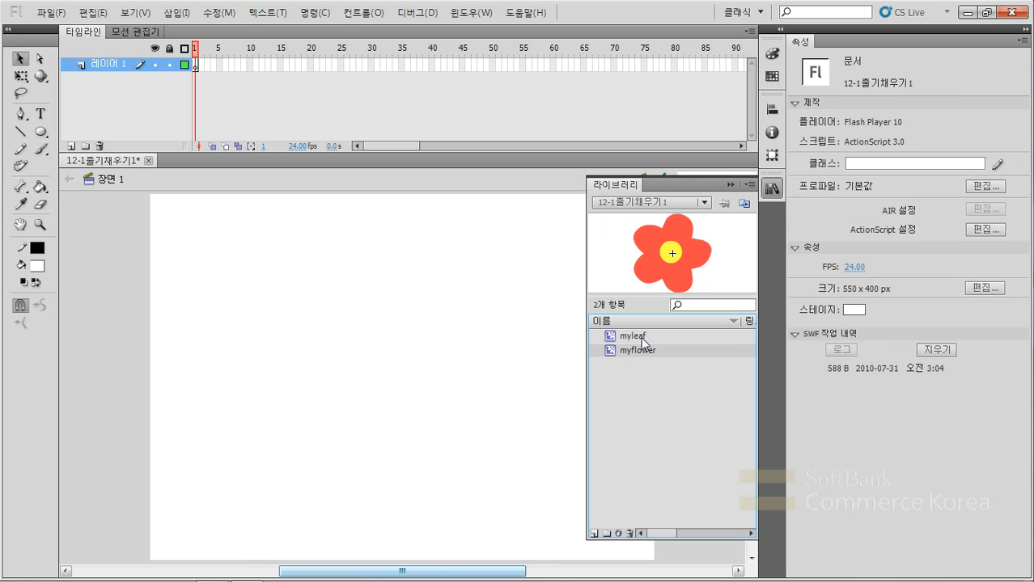
pyautogui.click(642, 337)
pyautogui.click(644, 354)
# - Assign the myleaf symbol as the leaf and the myflower symbol as the flower of the Deco tool's vine fill
pyautogui.click(21, 168)
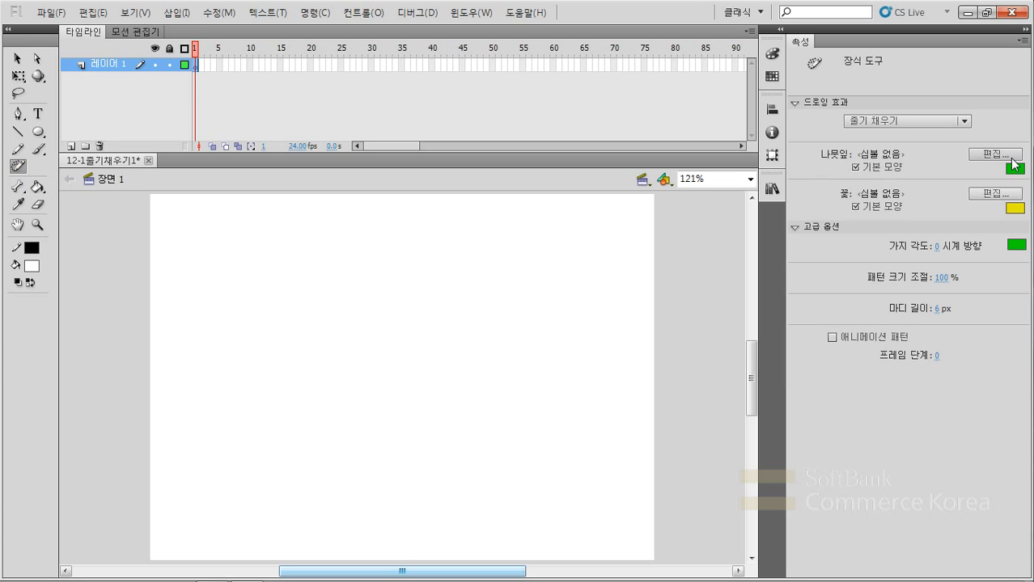
pyautogui.click(1003, 155)
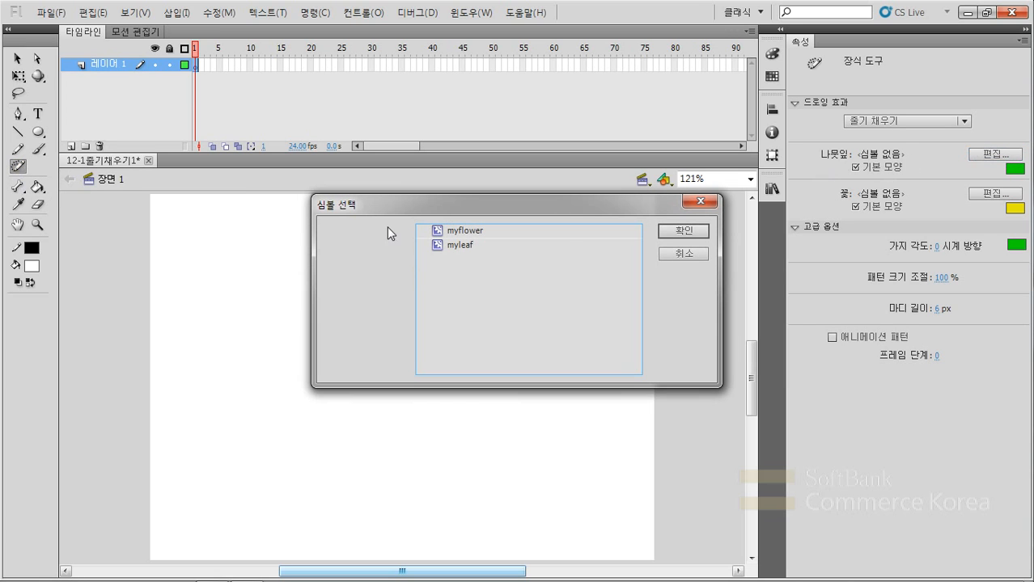
pyautogui.click(443, 247)
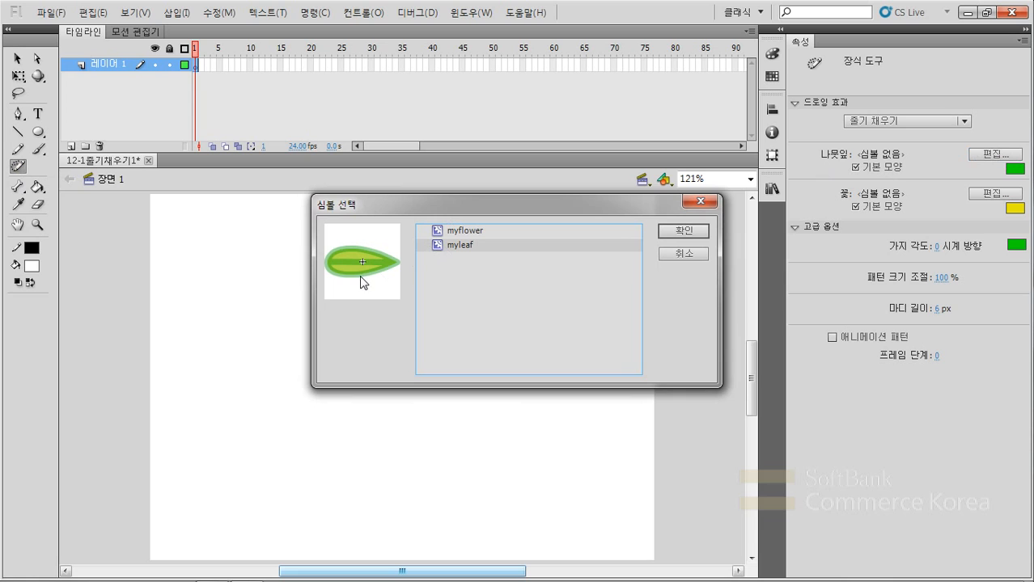
pyautogui.click(681, 232)
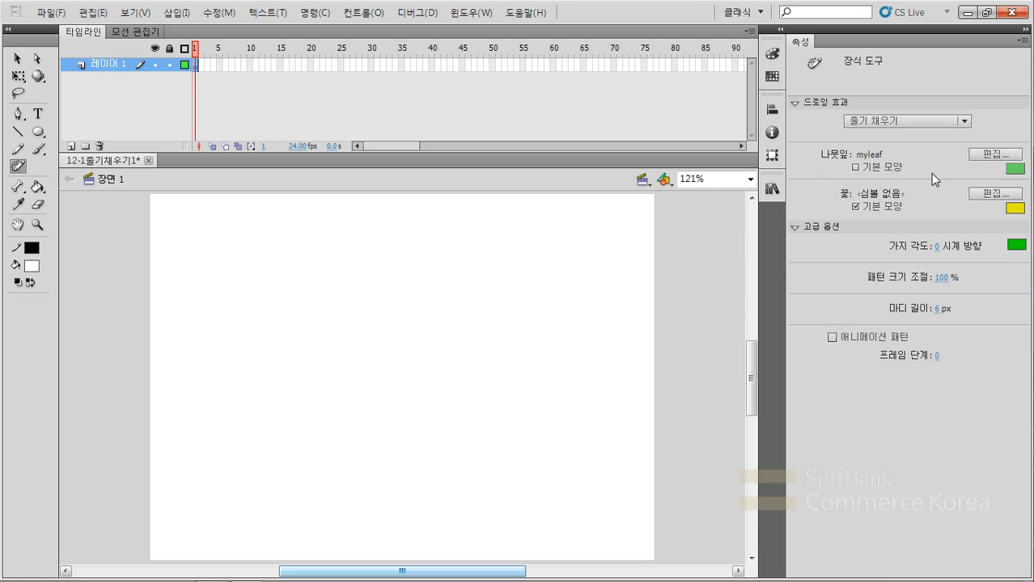
pyautogui.click(993, 195)
pyautogui.click(472, 231)
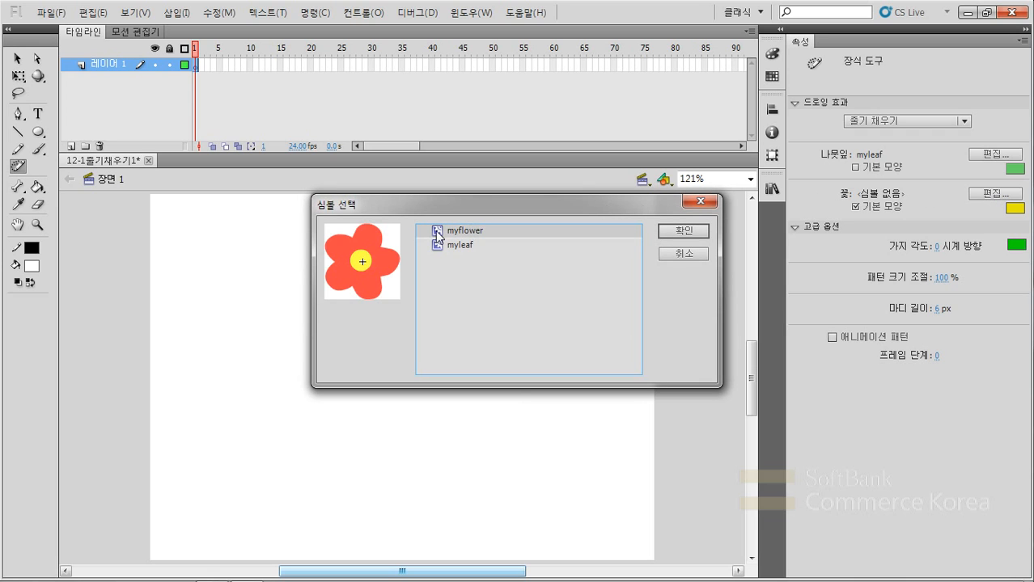
pyautogui.click(666, 232)
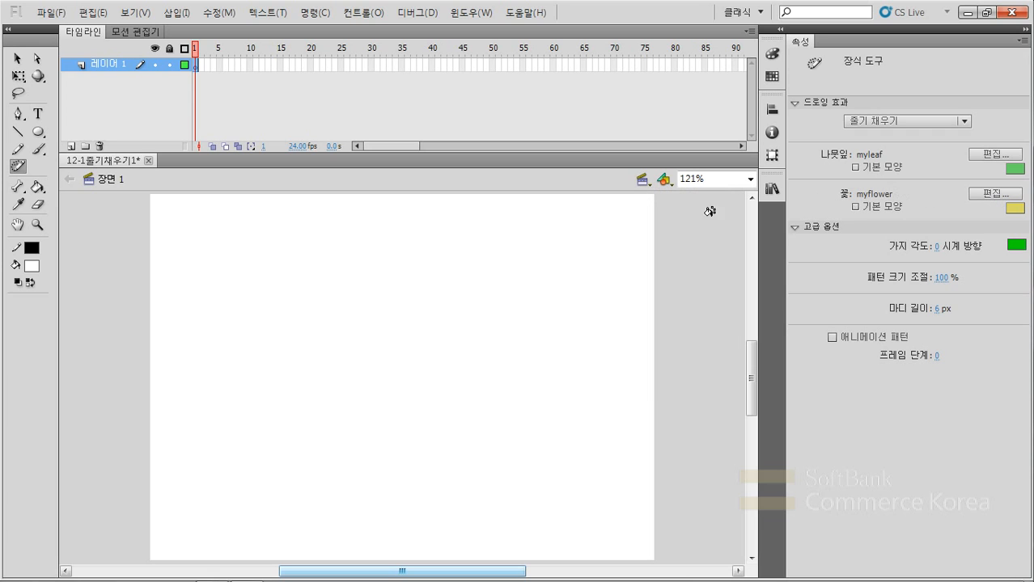
# - Set the vine fill's branch angle to 14, pattern scale to 155% and segment length to 20 px
pyautogui.click(936, 246)
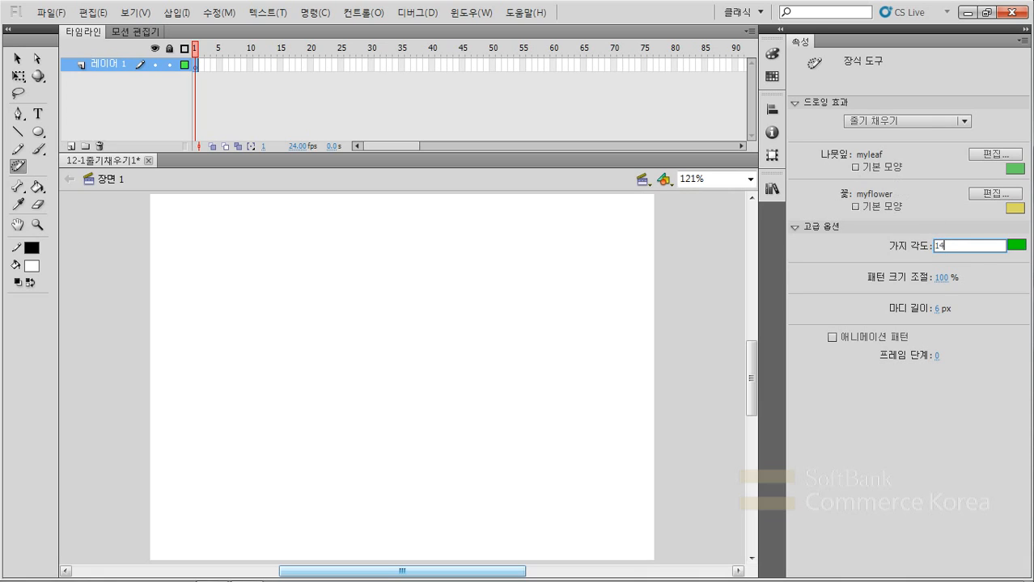
pyautogui.press('Return')
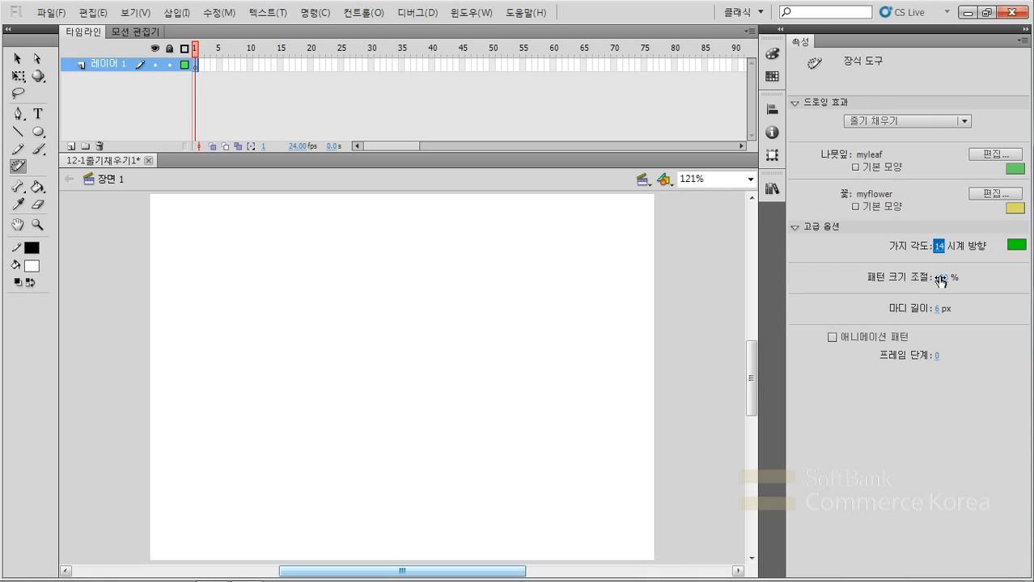
pyautogui.click(940, 278)
pyautogui.write('1')
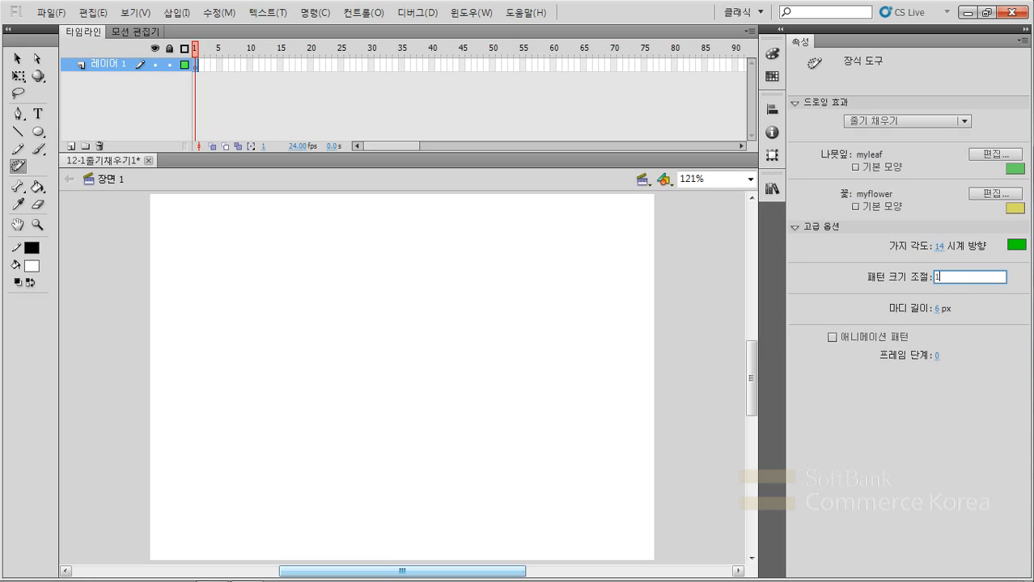
pyautogui.write('55')
pyautogui.press('Return')
pyautogui.click(939, 309)
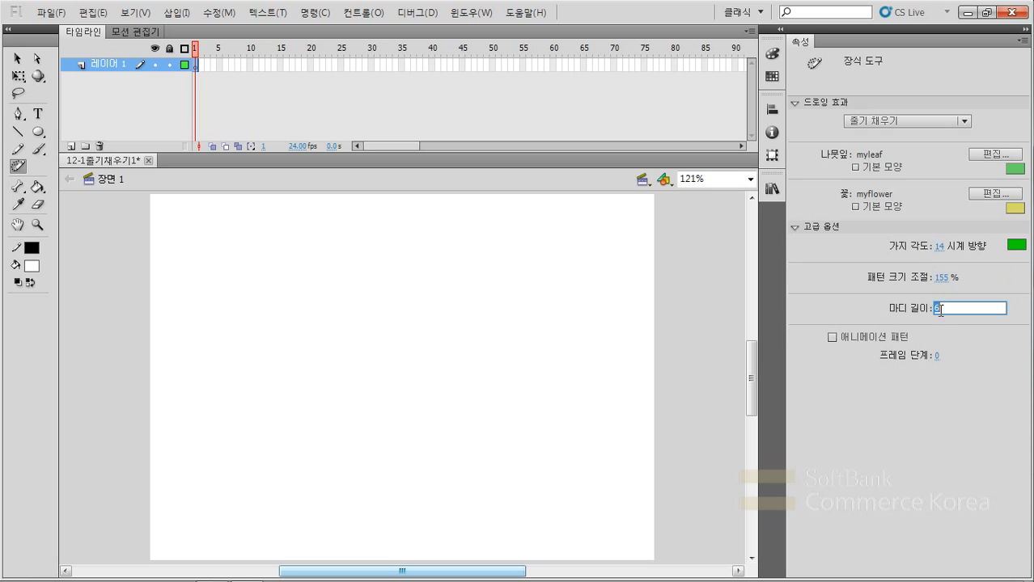
pyautogui.write('20')
pyautogui.press('Return')
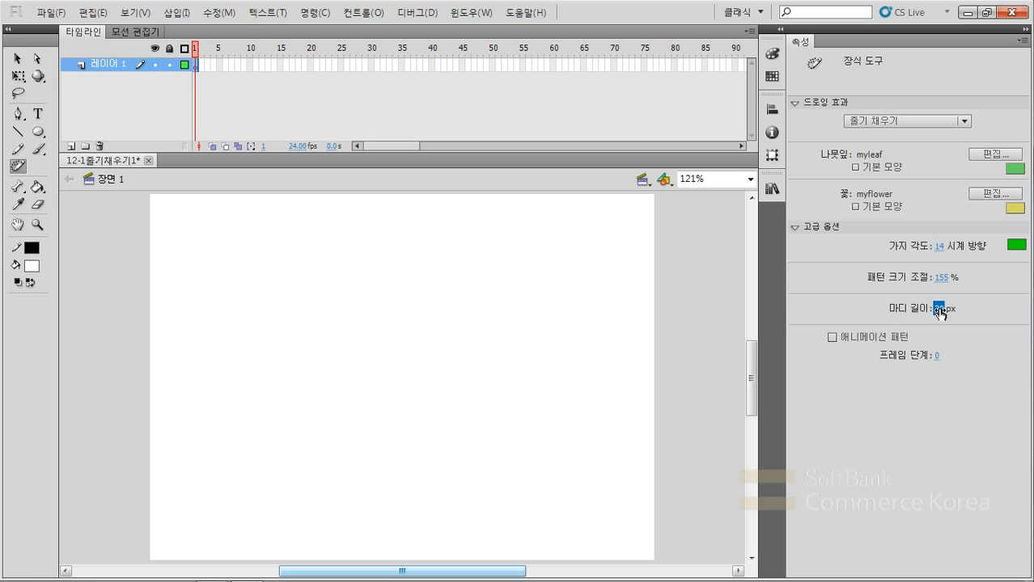
# - Fill the stage with the custom vine pattern from six points spread around the canvas
pyautogui.click(358, 369)
pyautogui.click(572, 291)
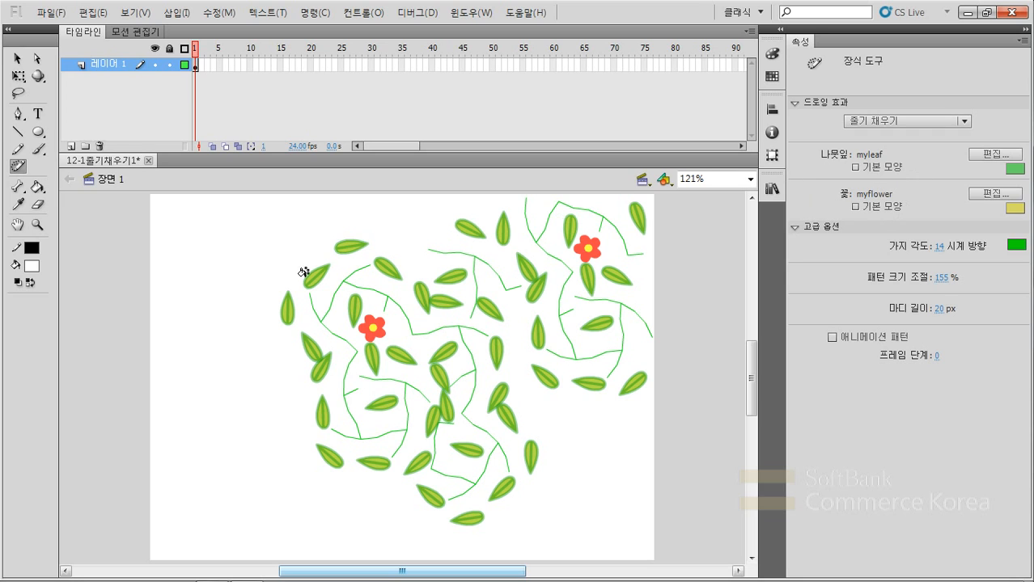
pyautogui.click(213, 293)
pyautogui.click(222, 495)
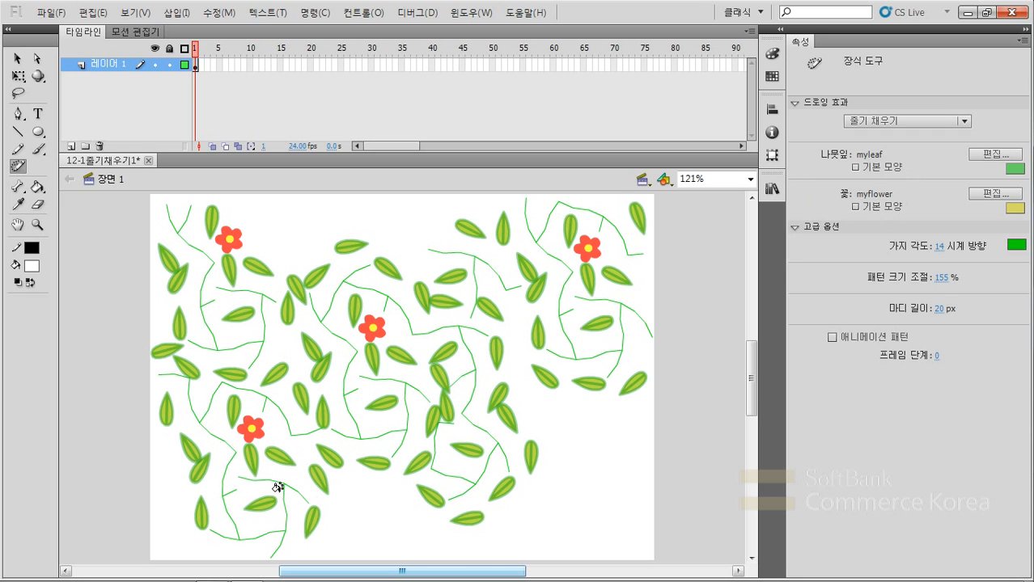
pyautogui.click(563, 394)
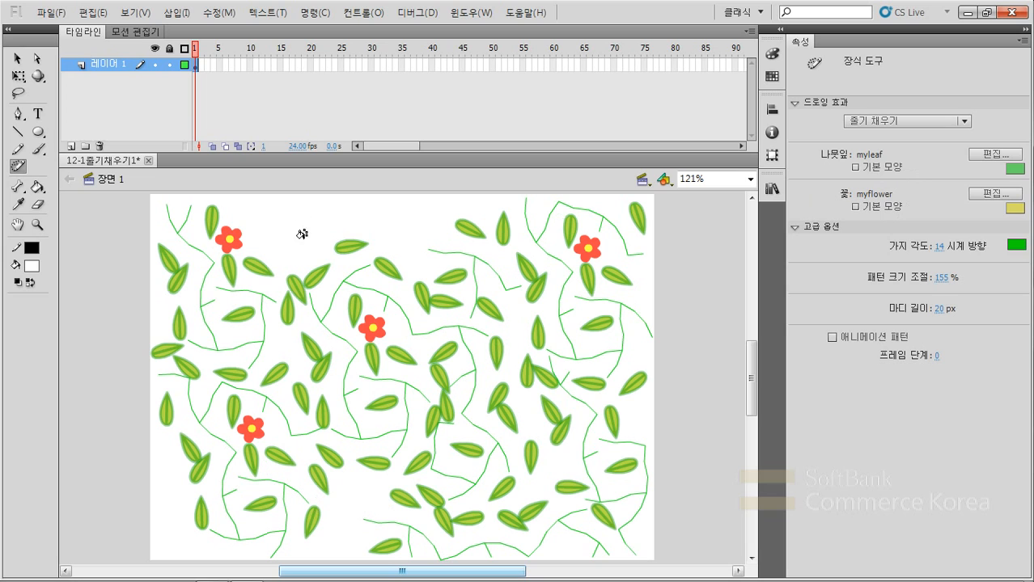
pyautogui.click(406, 261)
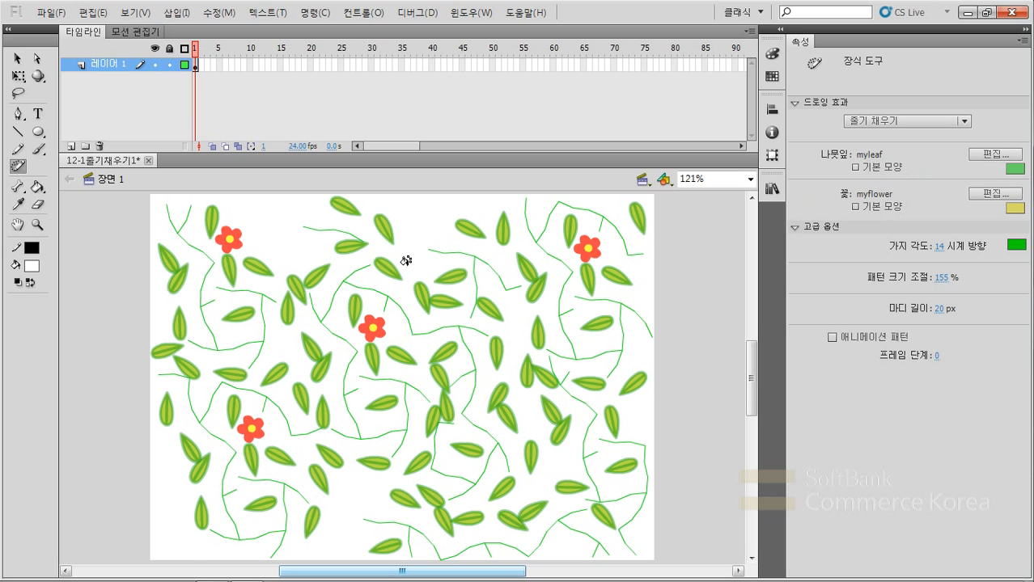
# - Undo all the custom vine fills until the stage is empty
pyautogui.hotkey('ctrl', '1')
pyautogui.hotkey('ctrl', 'z')
pyautogui.hotkey('ctrl', 'z')
pyautogui.hotkey('ctrl', 'z')
pyautogui.hotkey('ctrl', 'z')
pyautogui.hotkey('ctrl', 'z')
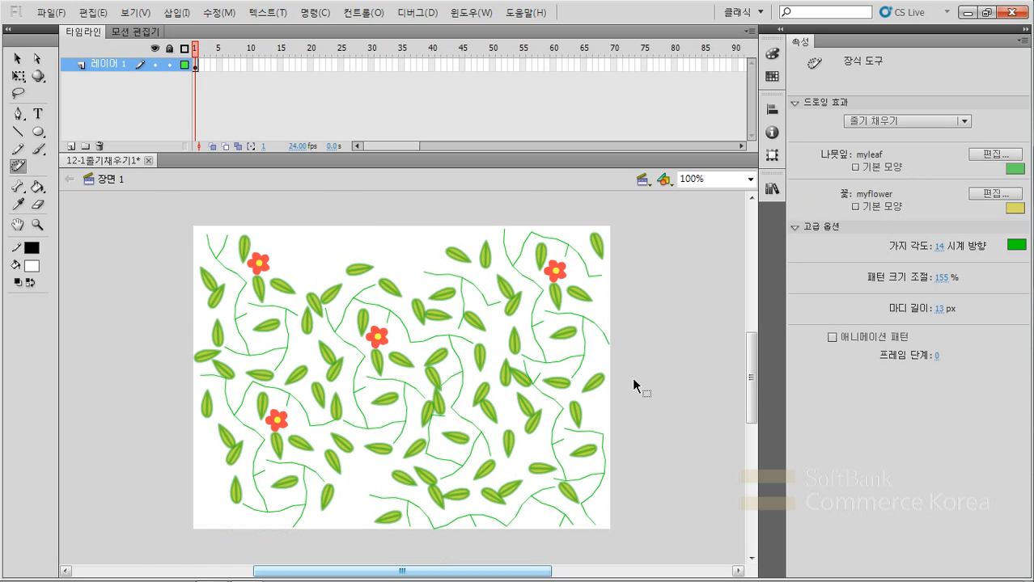
pyautogui.hotkey('ctrl', 'z')
pyautogui.hotkey('ctrl', 'z')
pyautogui.hotkey('ctrl', 'z')
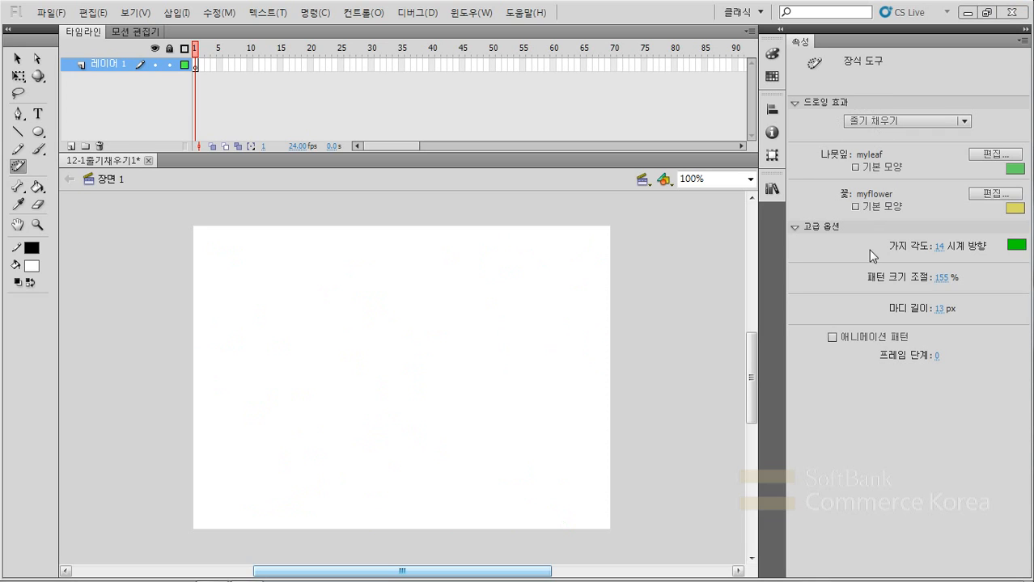
# - Enable the animated pattern option, grow the vine across the stage from left of centre, and scrub through the generated frames
pyautogui.click(832, 337)
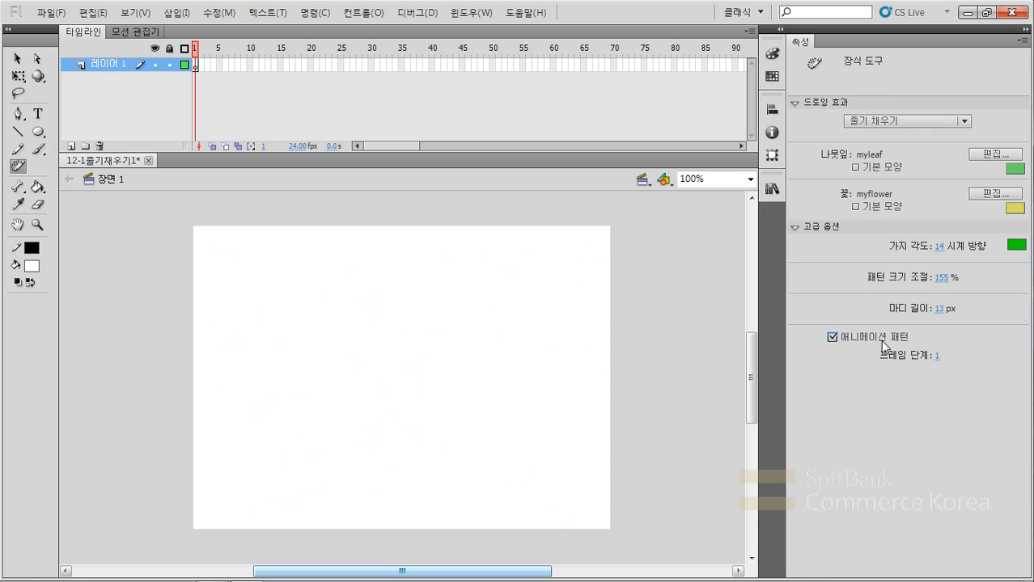
pyautogui.moveTo(343, 346); pyautogui.dragTo(344, 410)
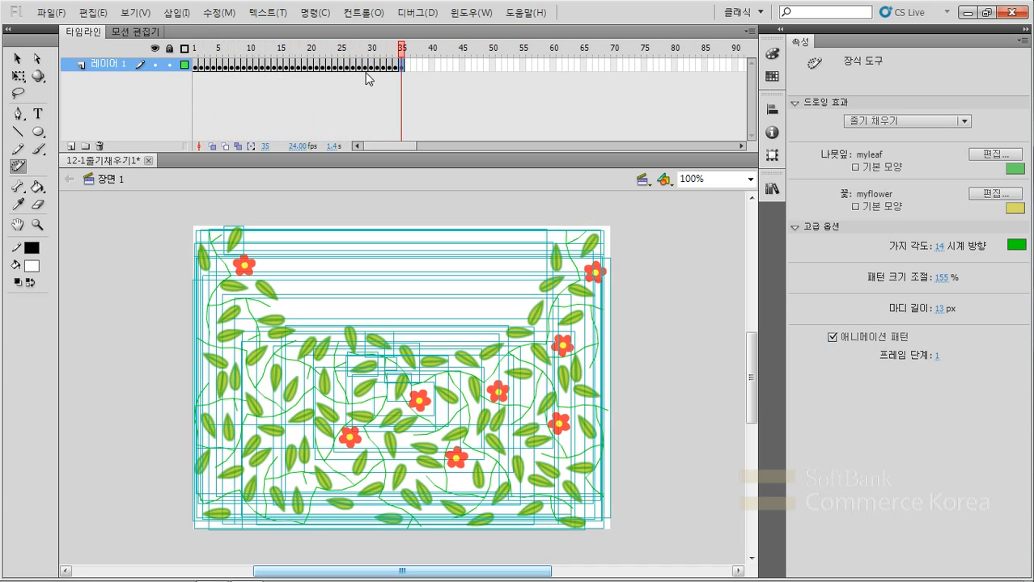
pyautogui.moveTo(206, 48); pyautogui.dragTo(404, 56)
pyautogui.press('v')
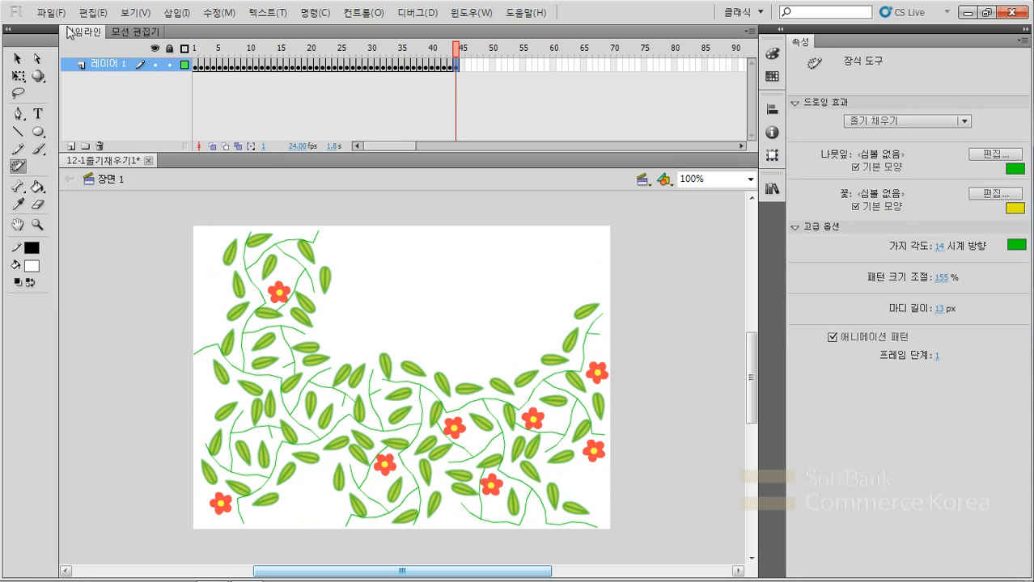
# - Create a new ActionScript 3.0 document
pyautogui.click(47, 14)
pyautogui.click(55, 30)
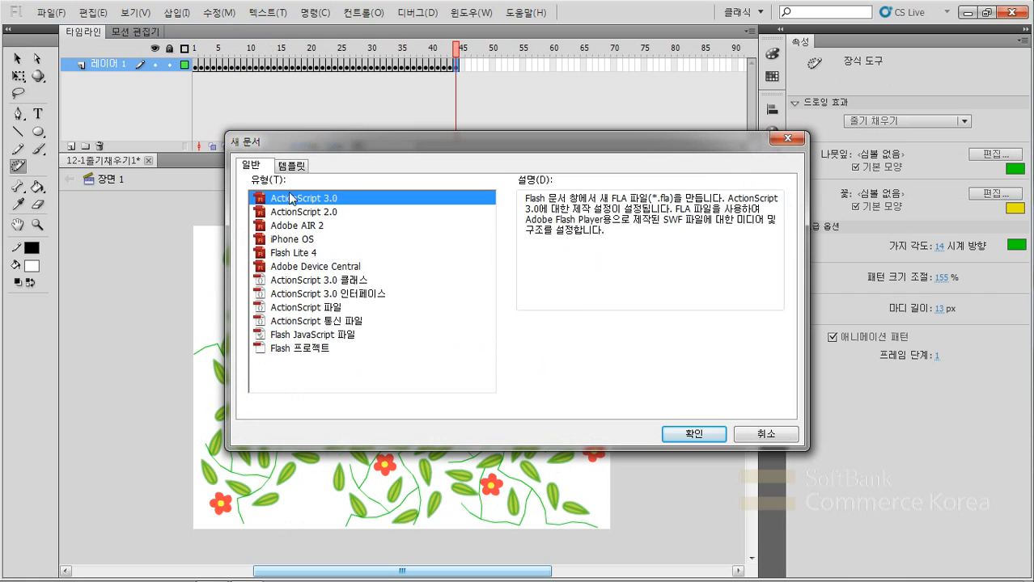
pyautogui.click(694, 434)
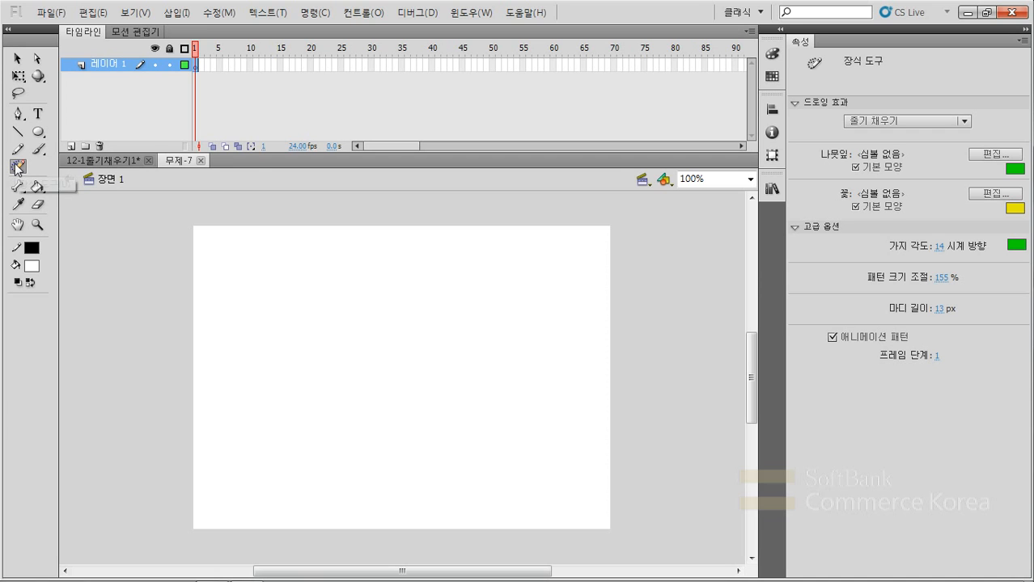
# - Switch the Deco tool's drawing effect to Grid Fill (격자 채우기) and fill the stage with the default black tiles
pyautogui.click(933, 118)
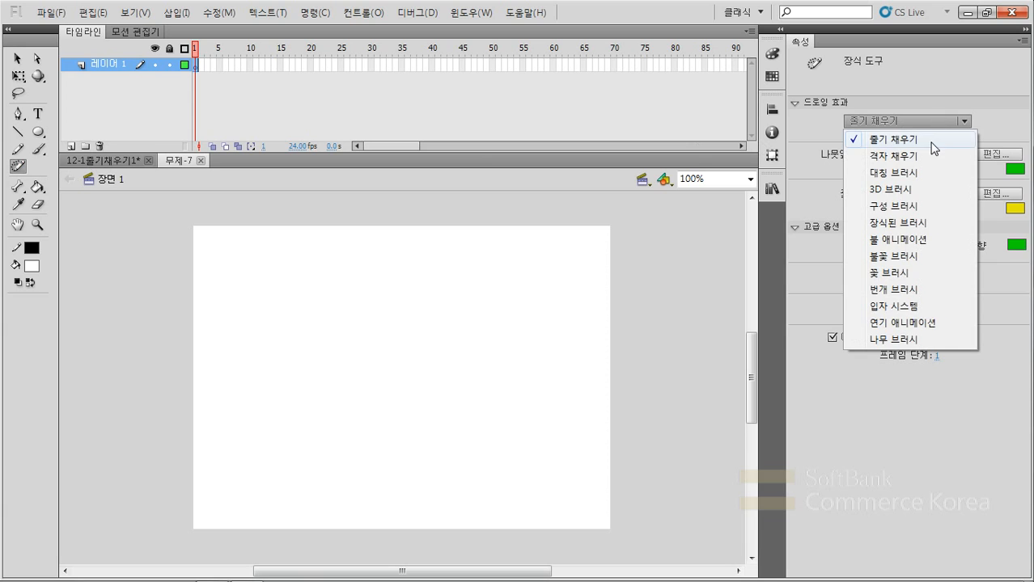
pyautogui.click(929, 152)
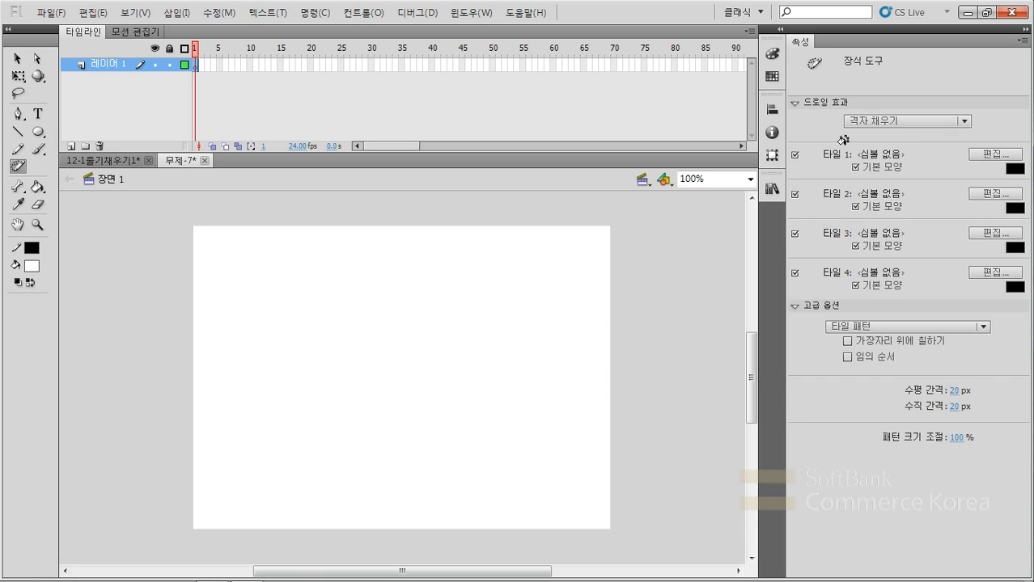
pyautogui.click(274, 305)
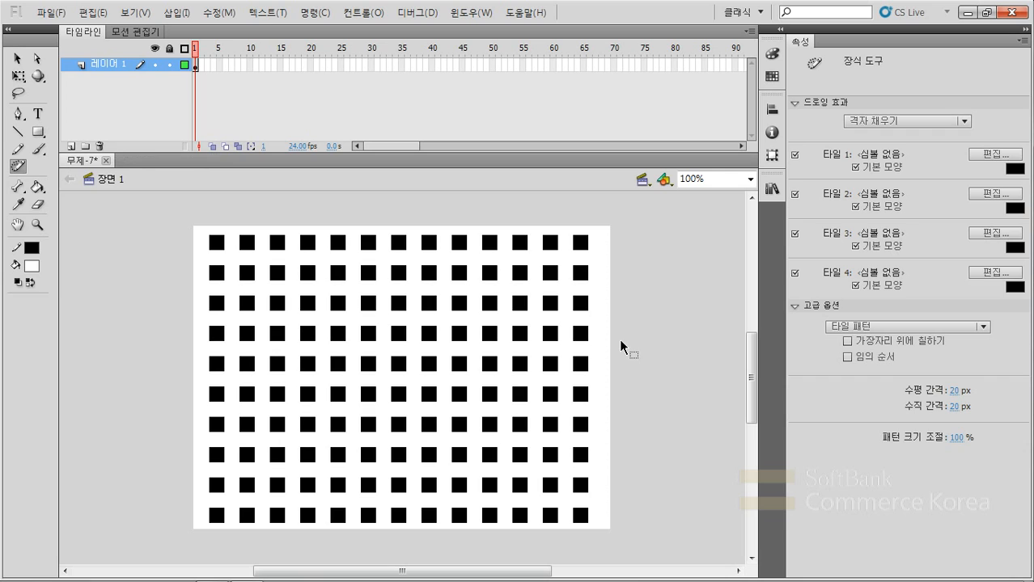
# - Delete the whole tile grid from the stage and reactivate the Deco tool
pyautogui.hotkey('ctrl', 'a')
pyautogui.press('Delete')
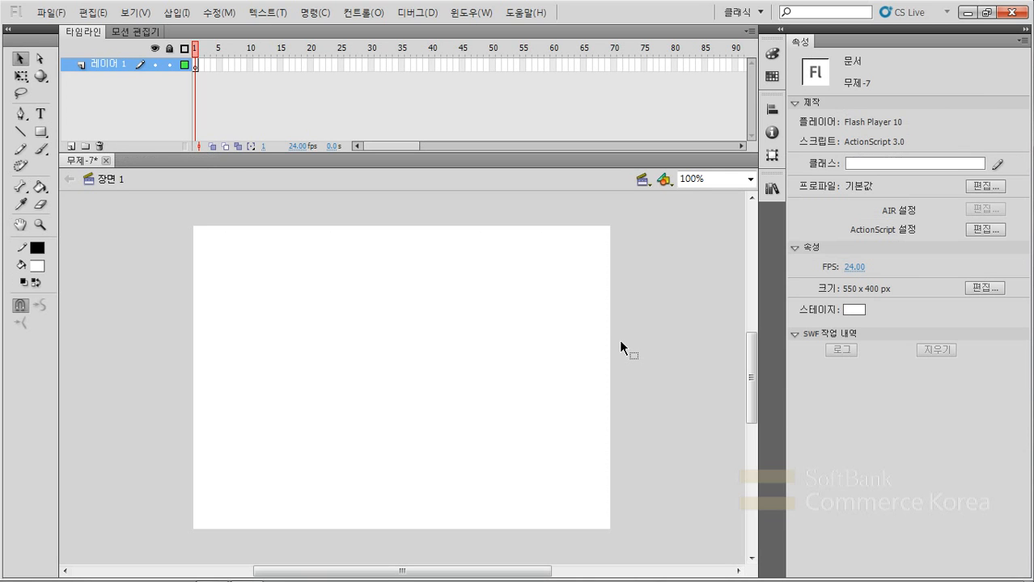
pyautogui.click(20, 165)
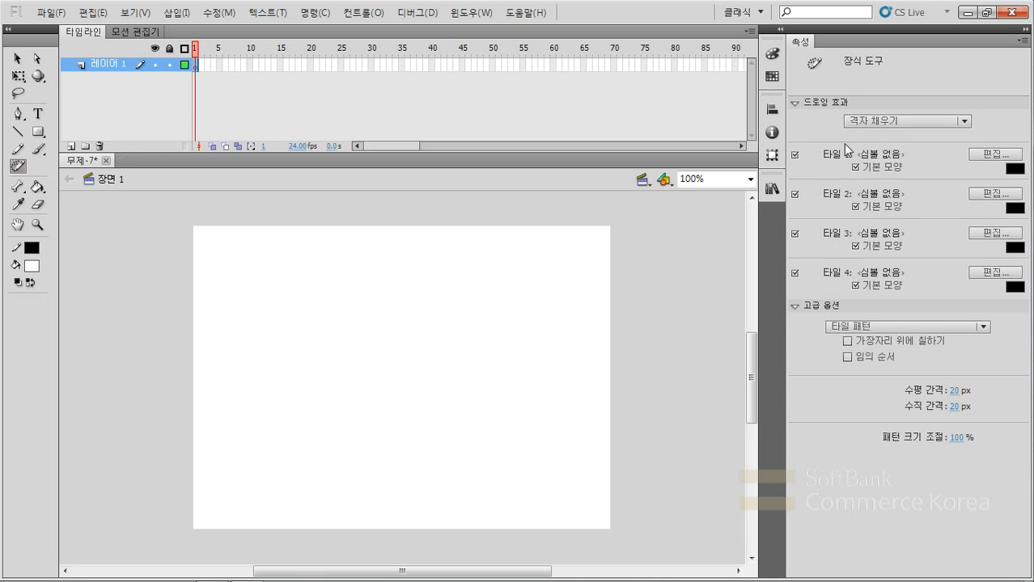
# - Color the four Grid Fill tiles red, green, blue and yellow, in order from tile 1 to tile 4
pyautogui.click(1016, 169)
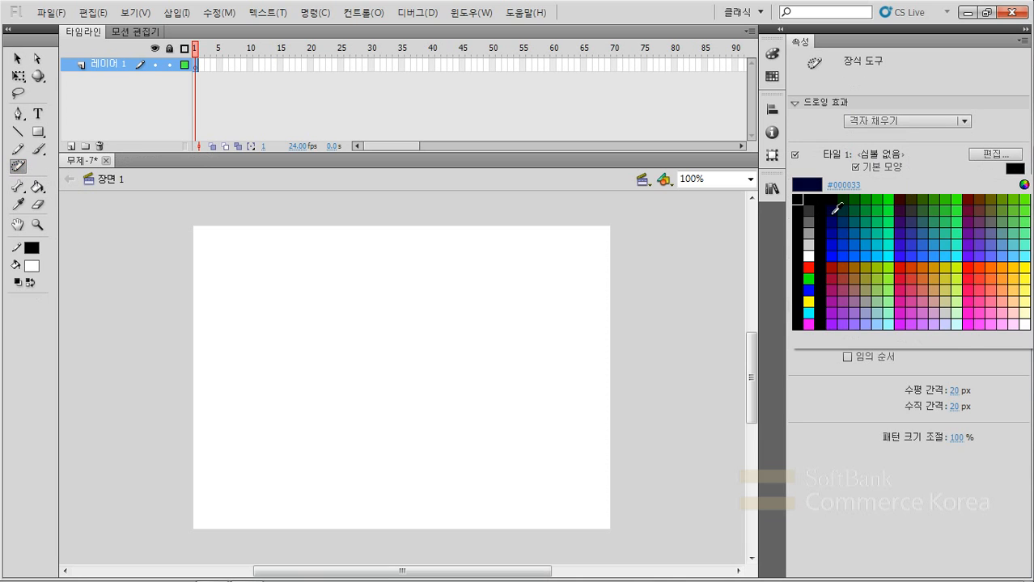
pyautogui.click(808, 267)
pyautogui.click(1015, 210)
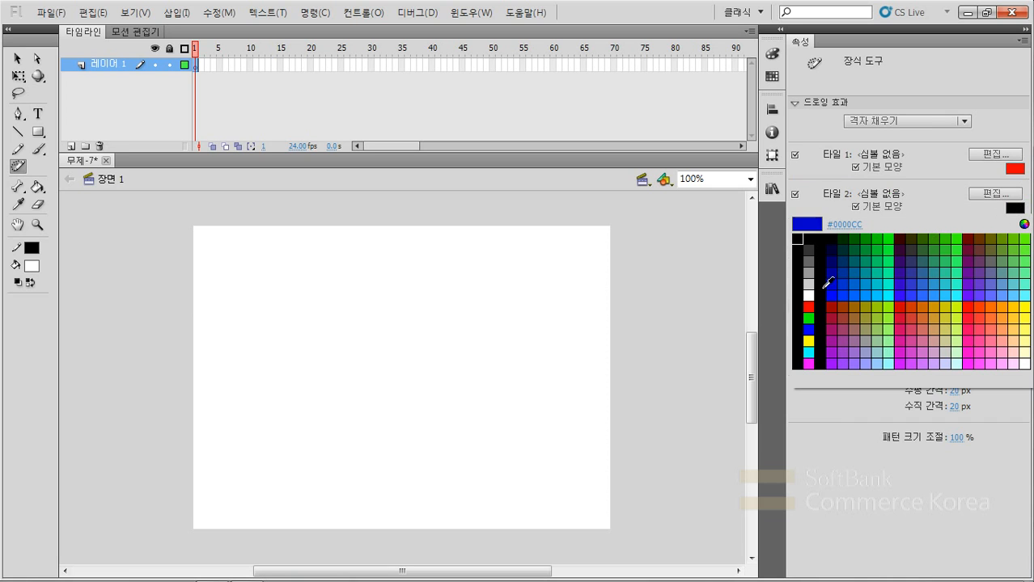
pyautogui.click(807, 318)
pyautogui.click(1014, 248)
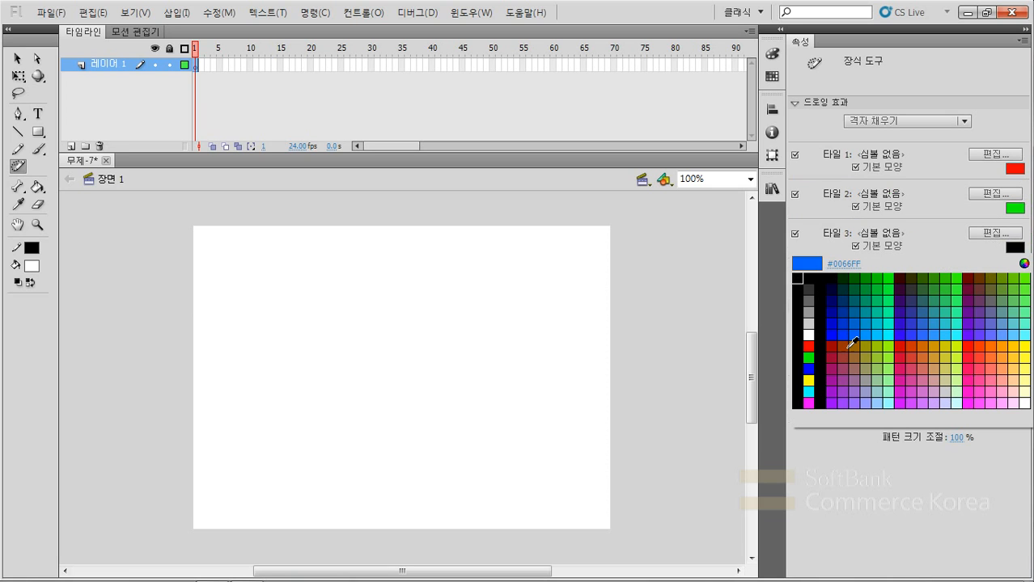
pyautogui.click(807, 369)
pyautogui.click(1014, 287)
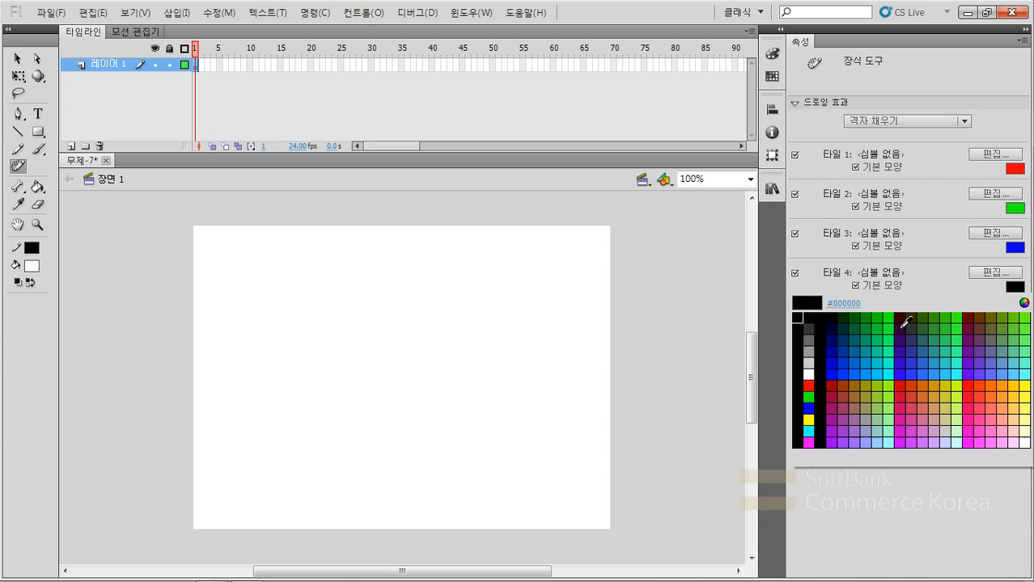
pyautogui.click(807, 420)
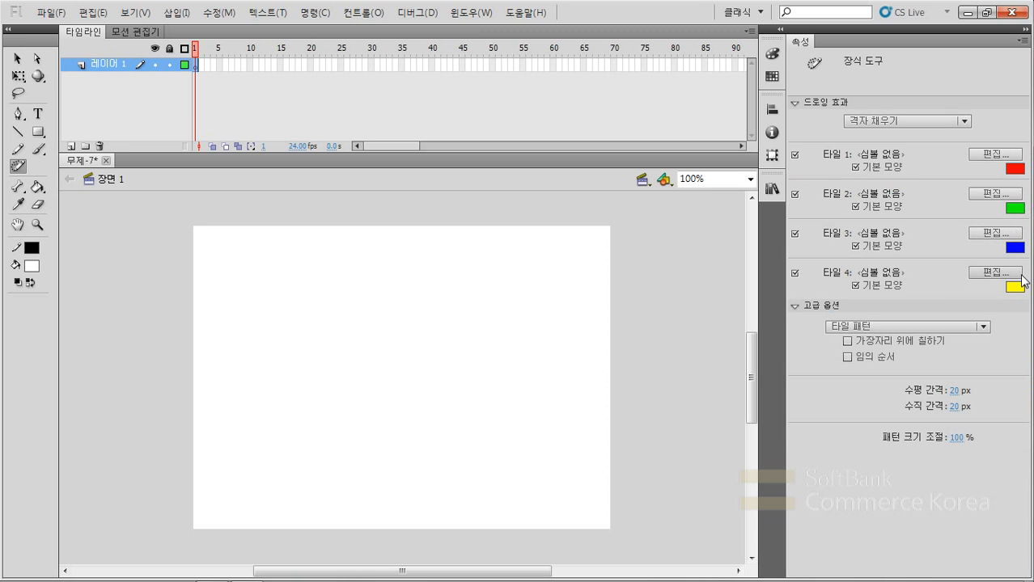
# - Set the Grid Fill layout to the brick pattern (벽돌 패턴) and fill the stage with it
pyautogui.click(853, 328)
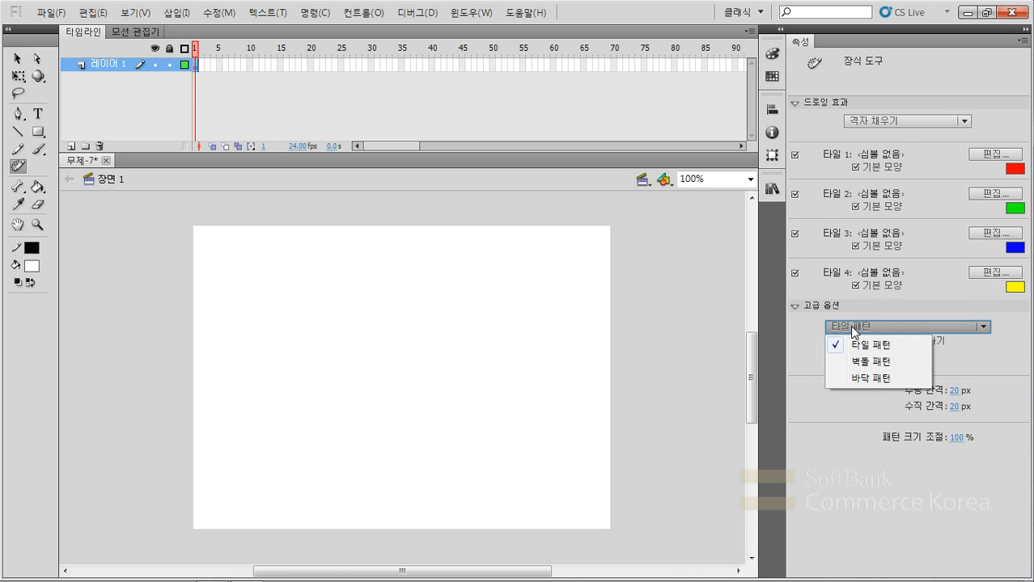
pyautogui.click(888, 369)
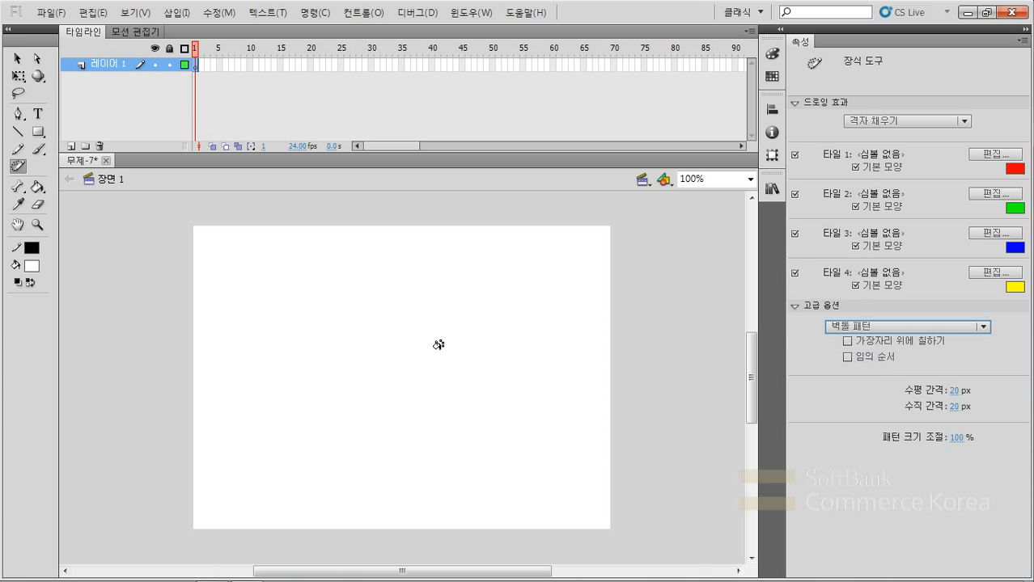
pyautogui.click(339, 340)
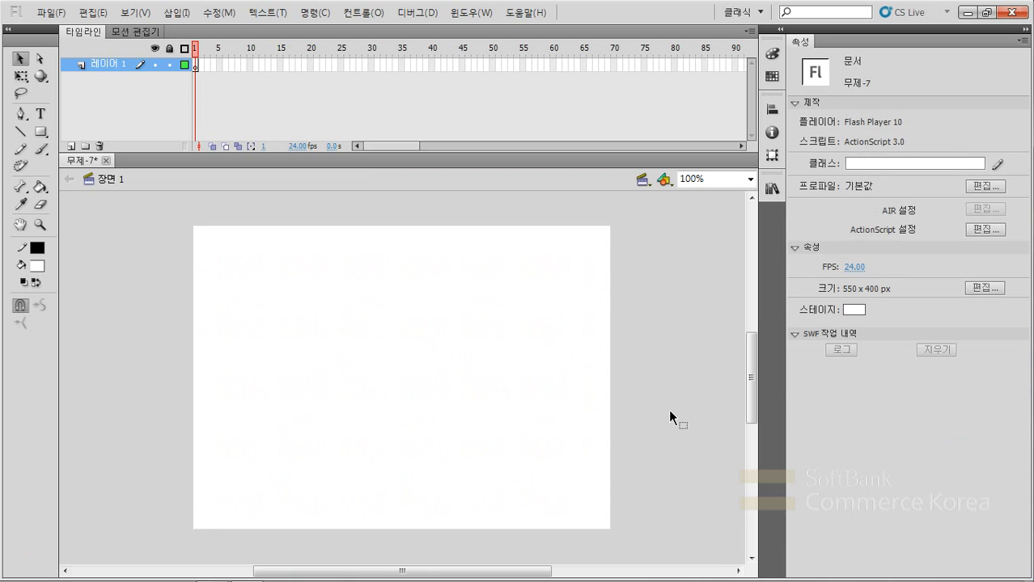
# - Set the Grid Fill layout to the floor pattern (바닥 패턴) and fill the cleared stage with the colored tiles
pyautogui.click(18, 166)
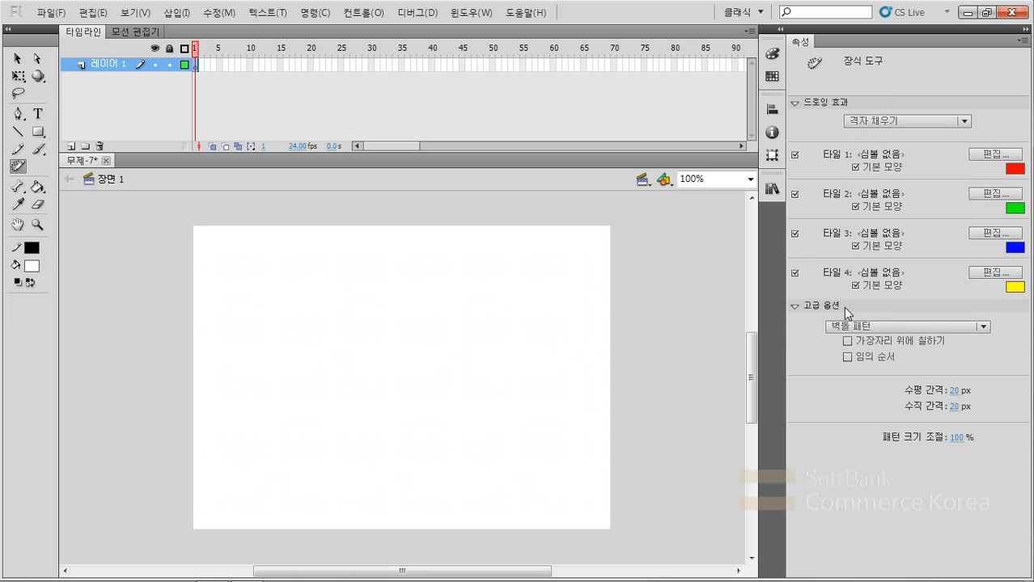
pyautogui.click(897, 328)
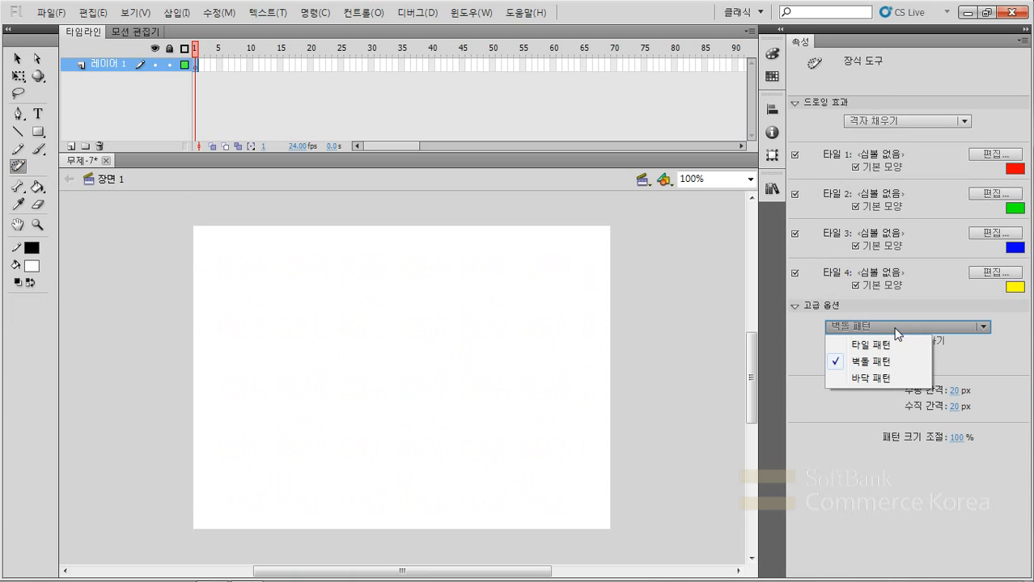
pyautogui.click(878, 377)
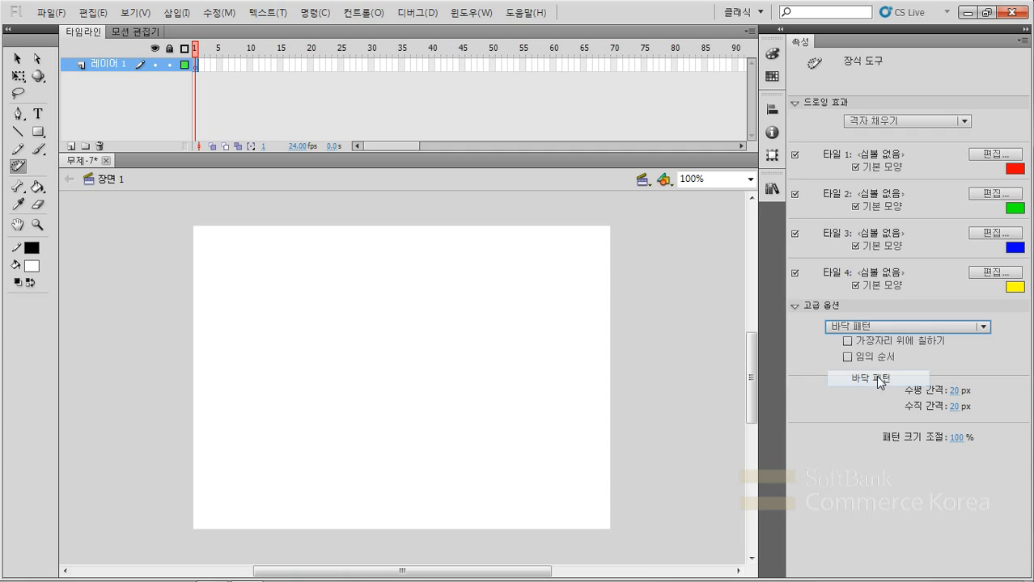
pyautogui.click(324, 310)
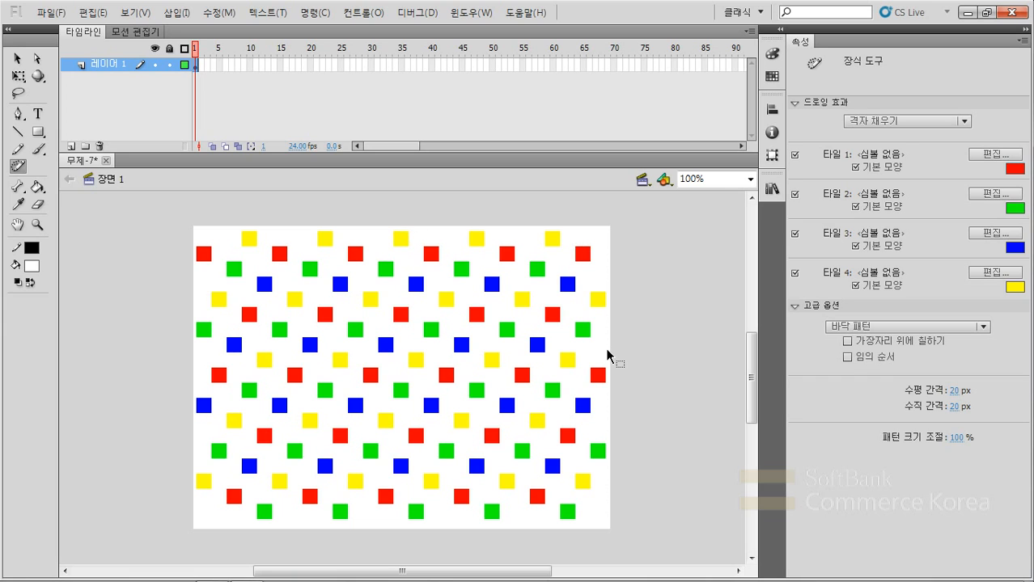
# - Delete all tiles and refill the stage with the floor pattern, with painting over the edges (가장자리 위에 칠하기) enabled
pyautogui.press('v')
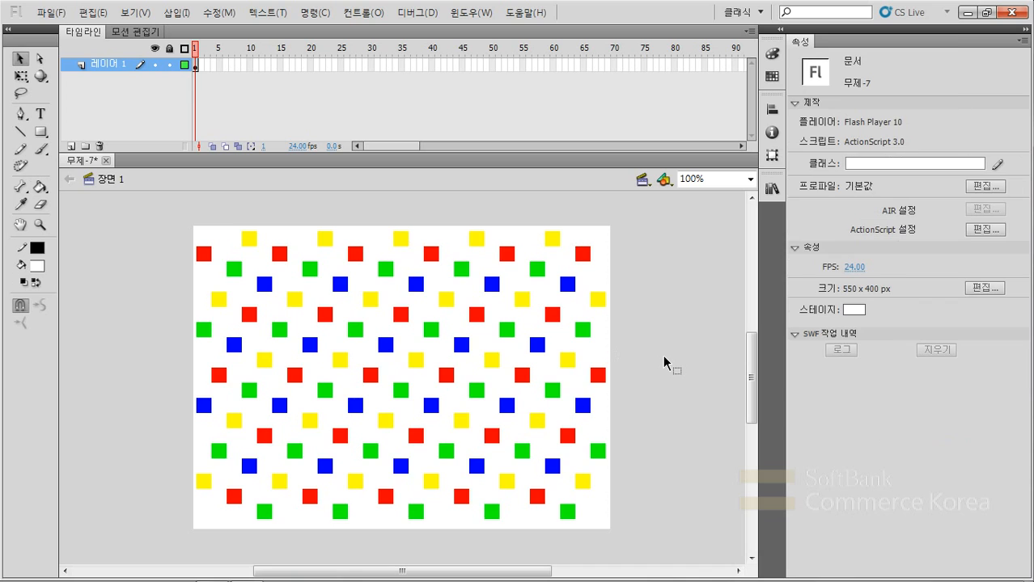
pyautogui.hotkey('ctrl', 'a')
pyautogui.press('Delete')
pyautogui.click(19, 167)
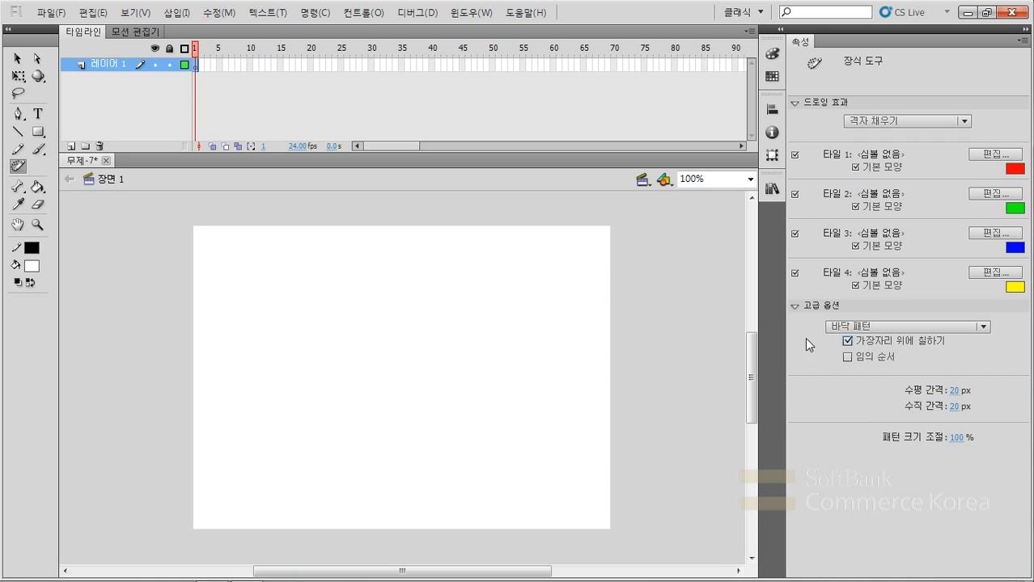
pyautogui.click(377, 317)
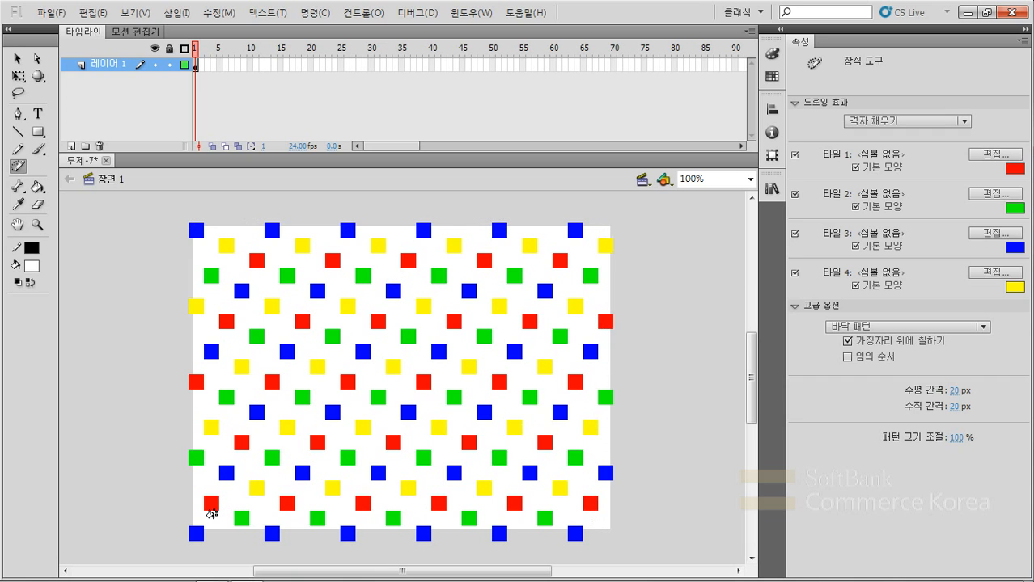
# - Clear the tiles from the stage and refill it with random order (임의 순서) enabled
pyautogui.click(284, 438)
pyautogui.hotkey('ctrl', 'a')
pyautogui.press('Delete')
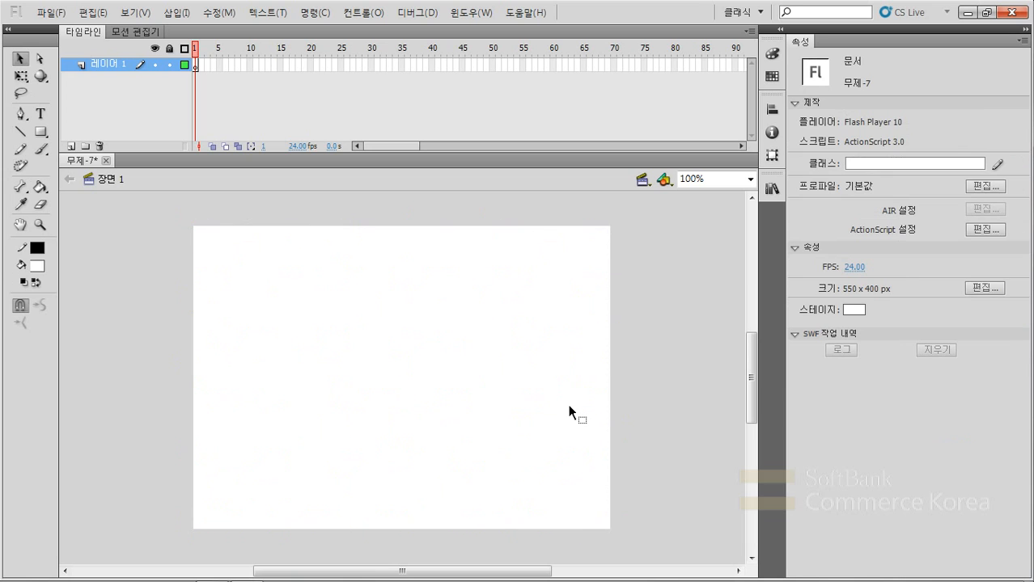
pyautogui.click(20, 166)
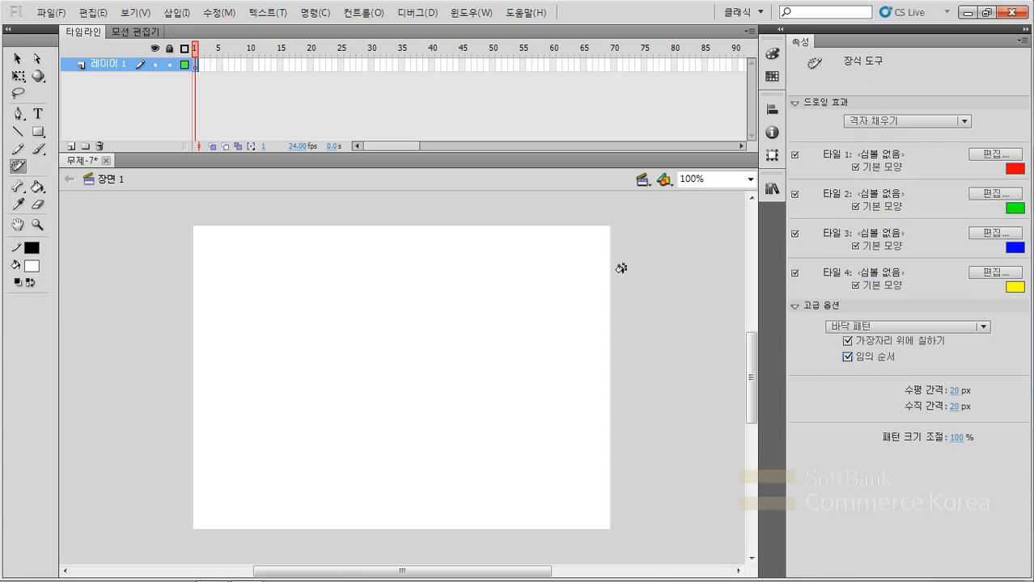
pyautogui.click(348, 298)
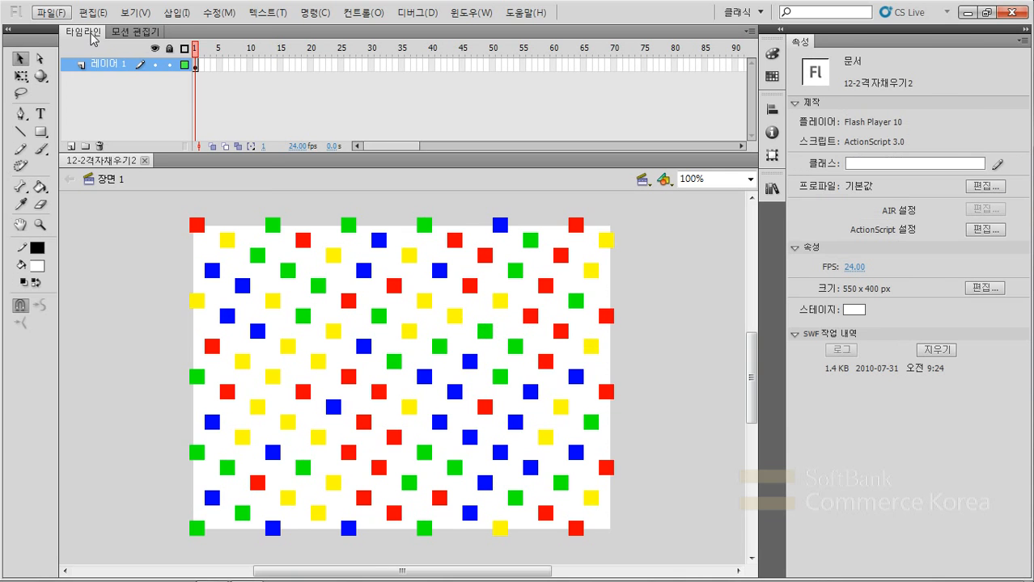
# - Create a new ActionScript 3.0 document alongside the grid fill file
pyautogui.click(51, 12)
pyautogui.click(105, 28)
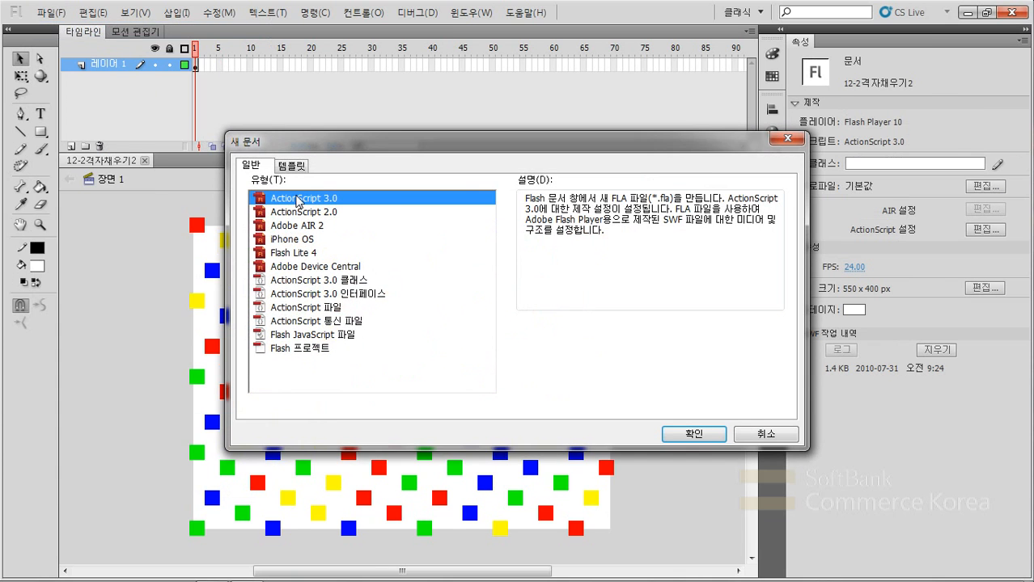
pyautogui.click(693, 434)
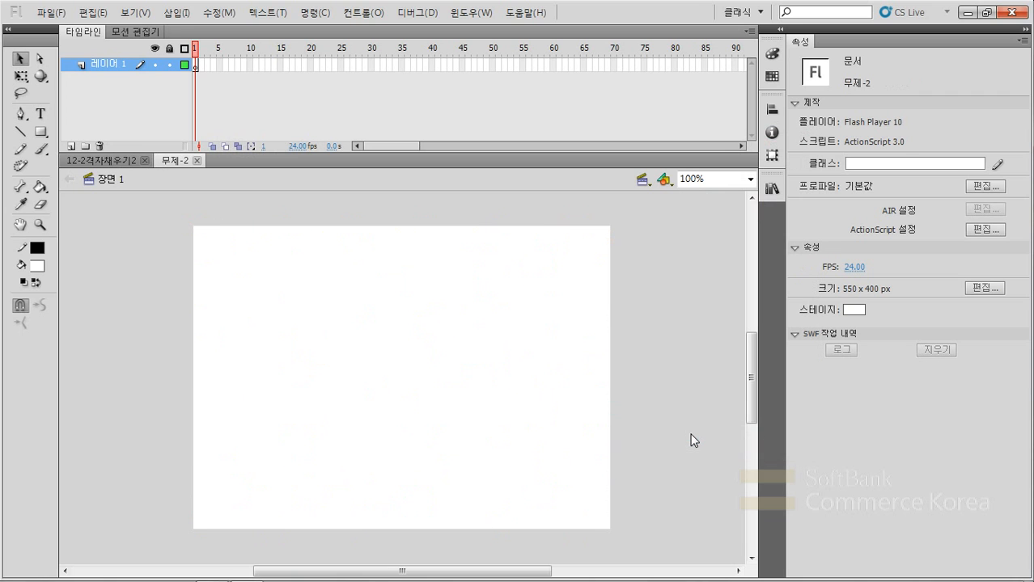
# - Set the Deco tool's drawing effect to Symmetry Brush (대칭 브러시) and place a ring of black squares around the stage center
pyautogui.click(19, 165)
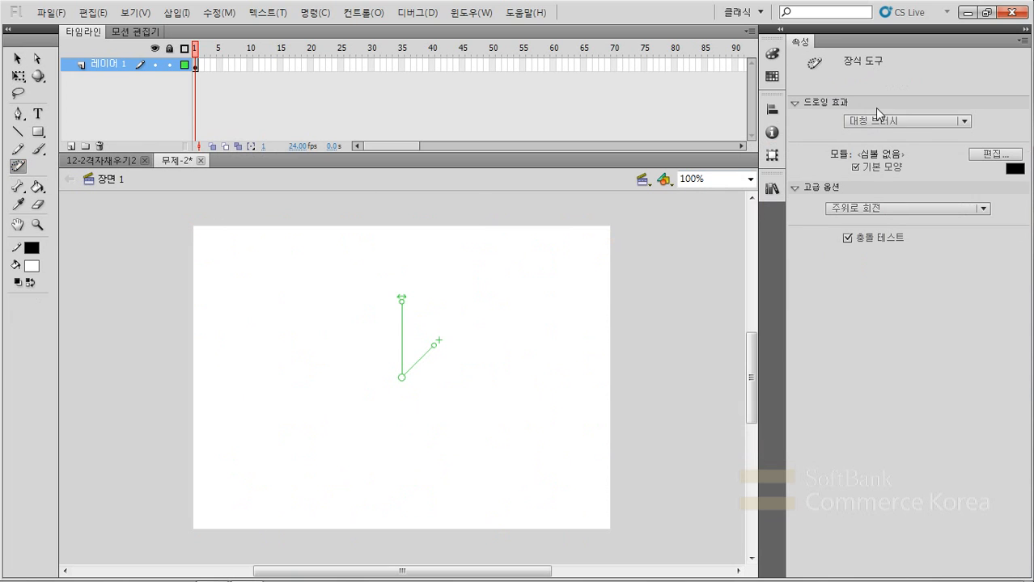
pyautogui.click(901, 122)
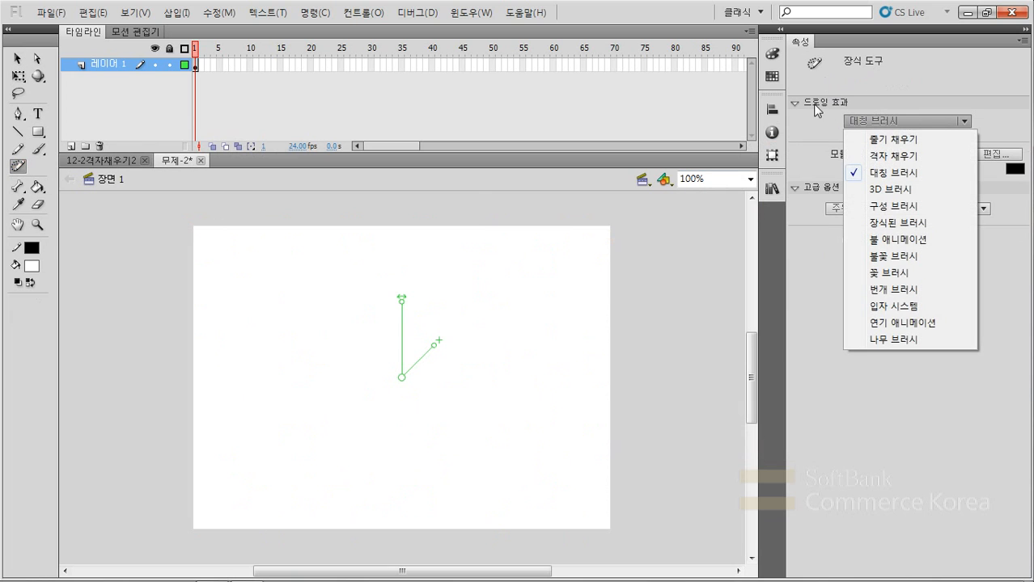
pyautogui.click(931, 173)
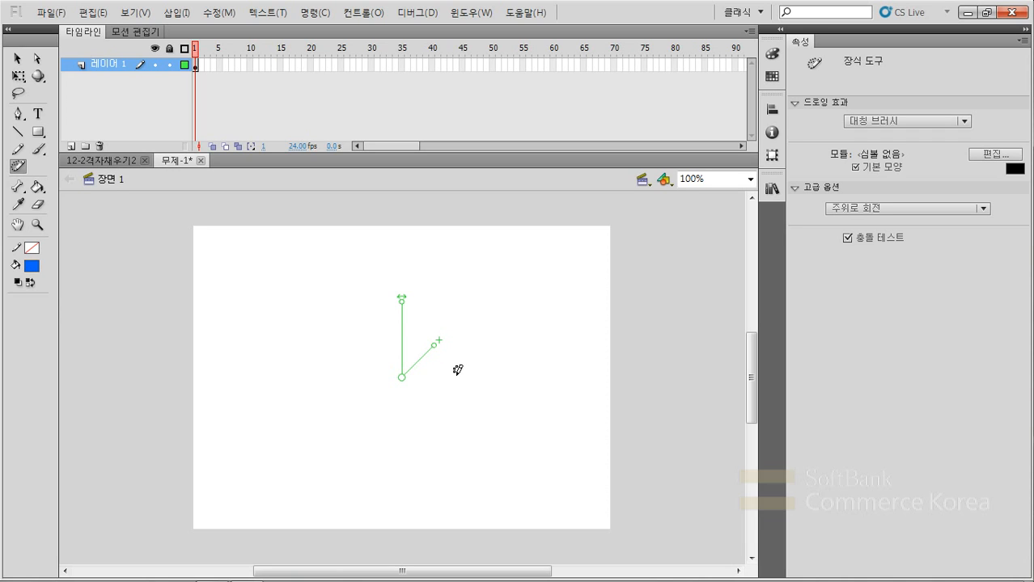
pyautogui.moveTo(458, 370); pyautogui.dragTo(473, 375)
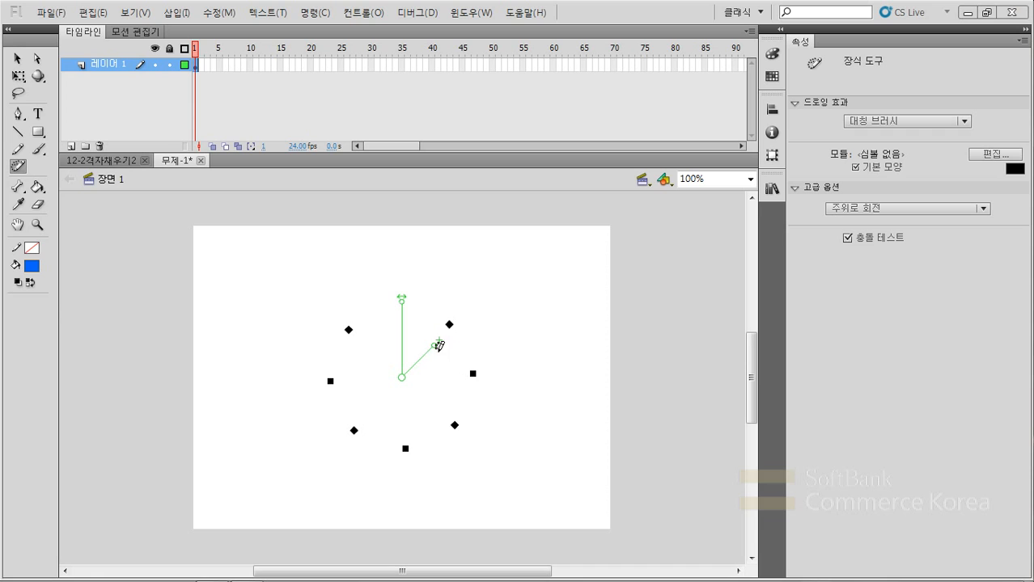
# - Narrow the copy angle so the ring has twelve squares, and adjust its rotation axis to straighten it like a clock face
pyautogui.moveTo(434, 350)
pyautogui.mouseDown()
pyautogui.moveTo(441, 371)
pyautogui.moveTo(434, 340)
pyautogui.moveTo(425, 344)
pyautogui.mouseUp()
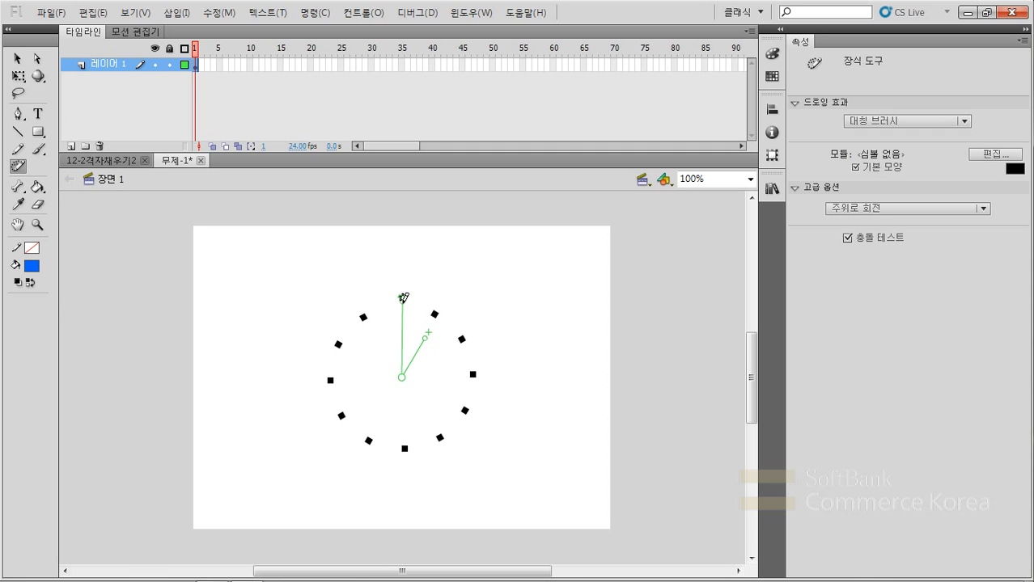
pyautogui.moveTo(403, 304)
pyautogui.mouseDown()
pyautogui.moveTo(425, 307)
pyautogui.moveTo(382, 309)
pyautogui.moveTo(428, 308)
pyautogui.moveTo(413, 314)
pyautogui.moveTo(405, 301)
pyautogui.mouseUp()
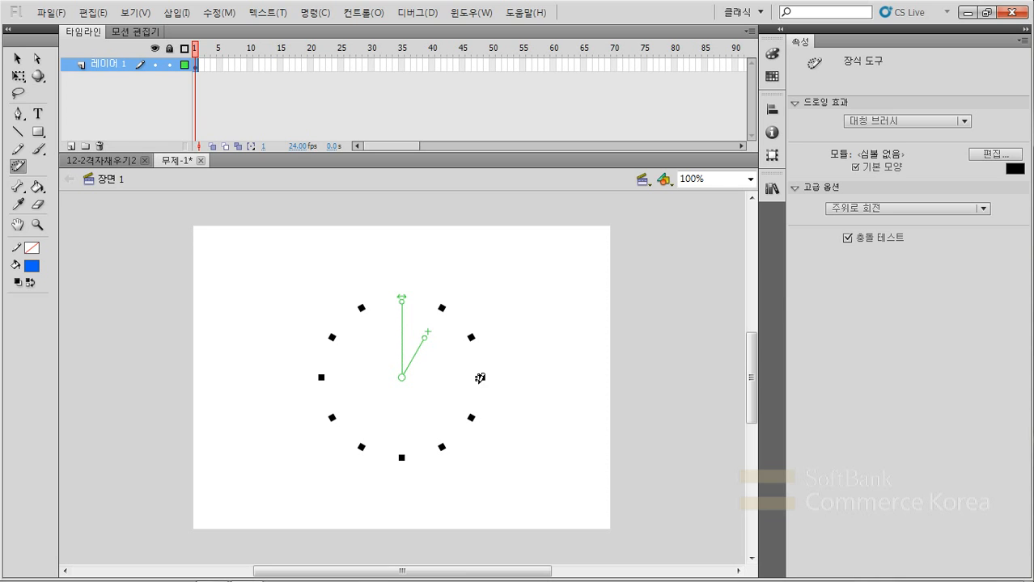
# - Clear the ring from the stage and set the Symmetry Brush to reflect across a line (선을 기준으로 반사)
pyautogui.press('v')
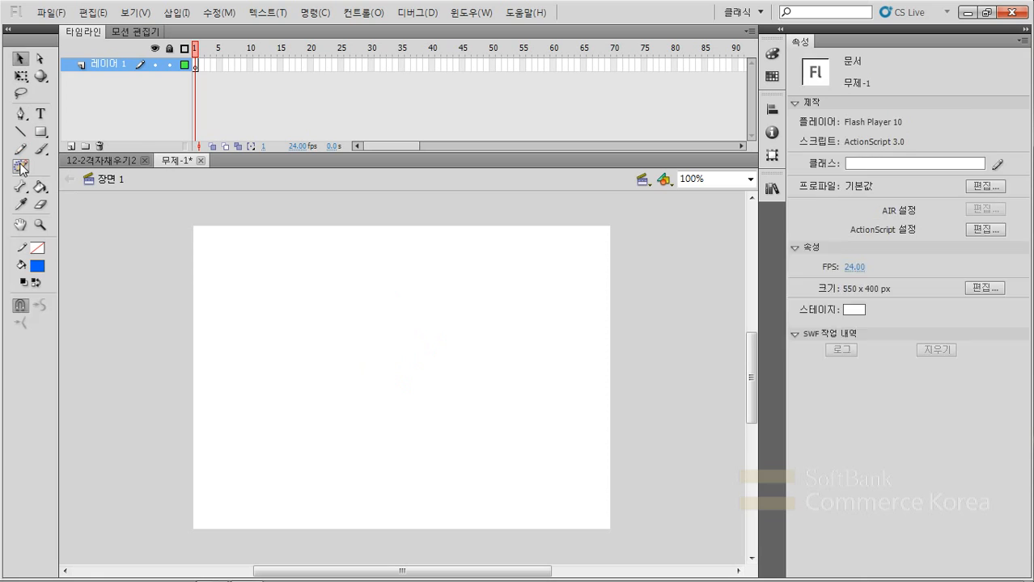
pyautogui.click(20, 167)
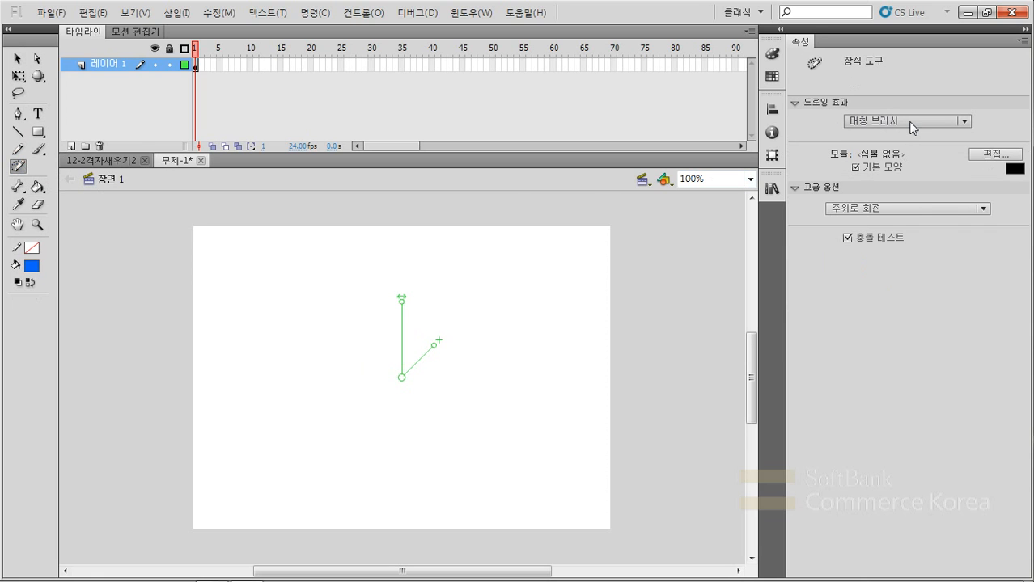
pyautogui.click(901, 208)
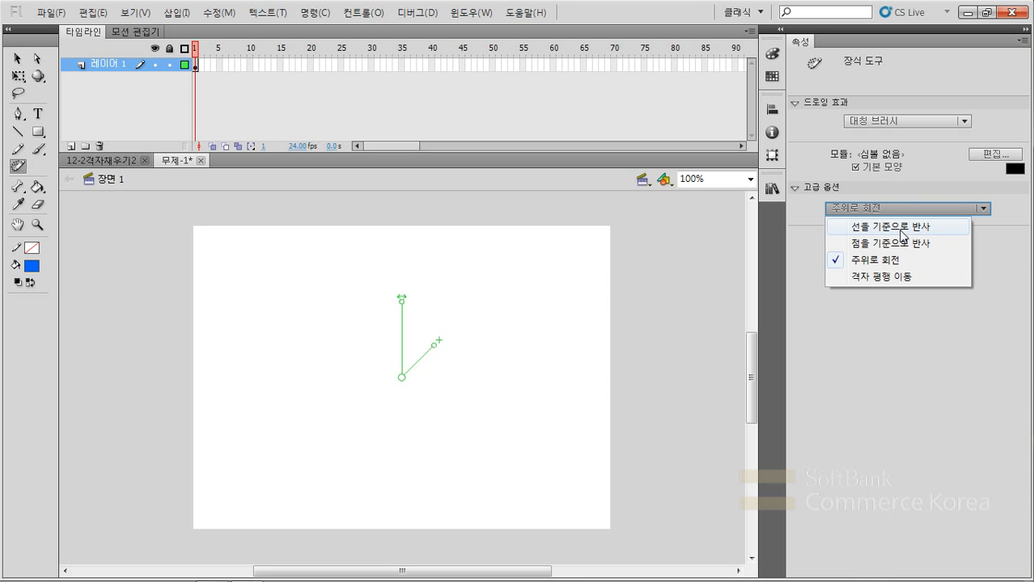
pyautogui.click(901, 227)
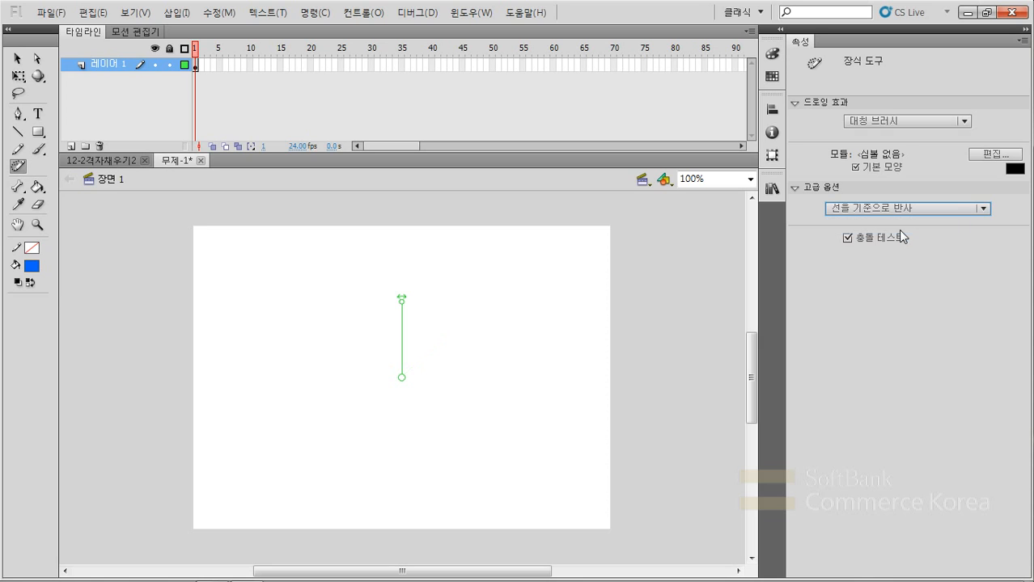
# - Place a mirrored pair of squares on either side of the reflection line and tilt the line slightly clockwise
pyautogui.click(479, 377)
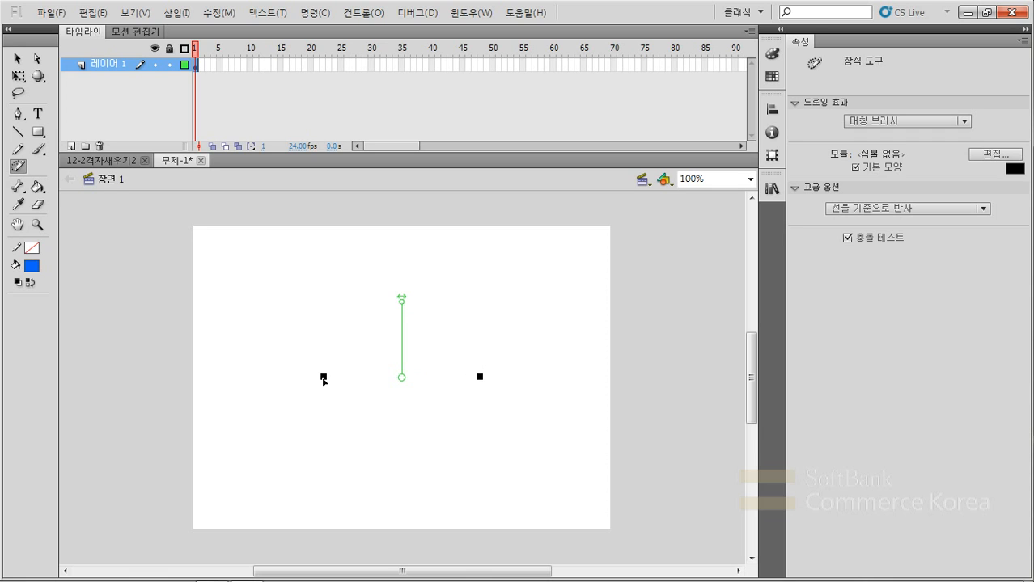
pyautogui.moveTo(402, 303)
pyautogui.mouseDown()
pyautogui.moveTo(418, 301)
pyautogui.moveTo(365, 315)
pyautogui.moveTo(395, 304)
pyautogui.moveTo(408, 314)
pyautogui.mouseUp()
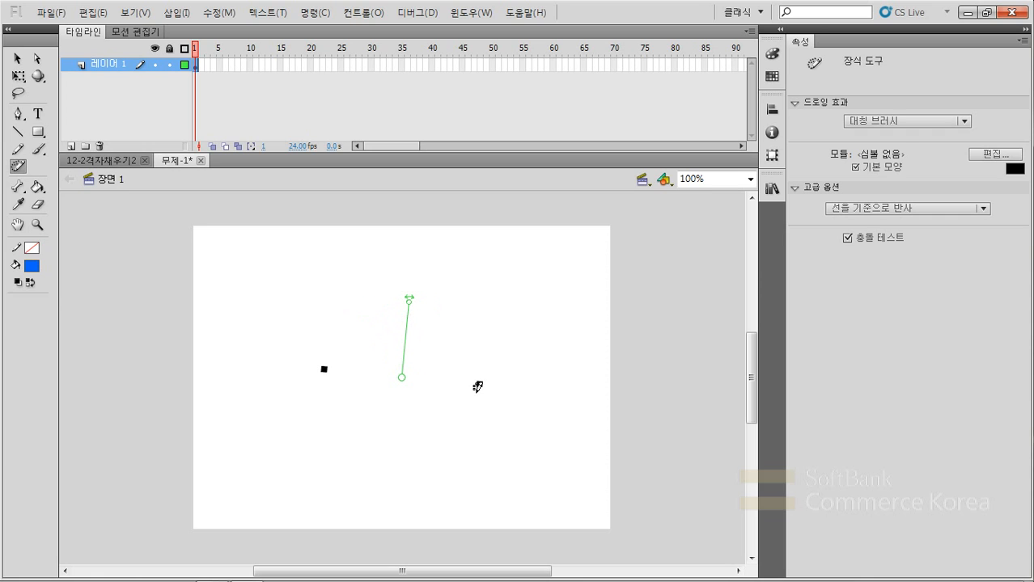
# - Replace the mirrored squares with a pair reflected across the stage's center point, using the Symmetry Brush's 점을 기준으로 반사 mode
pyautogui.press('v')
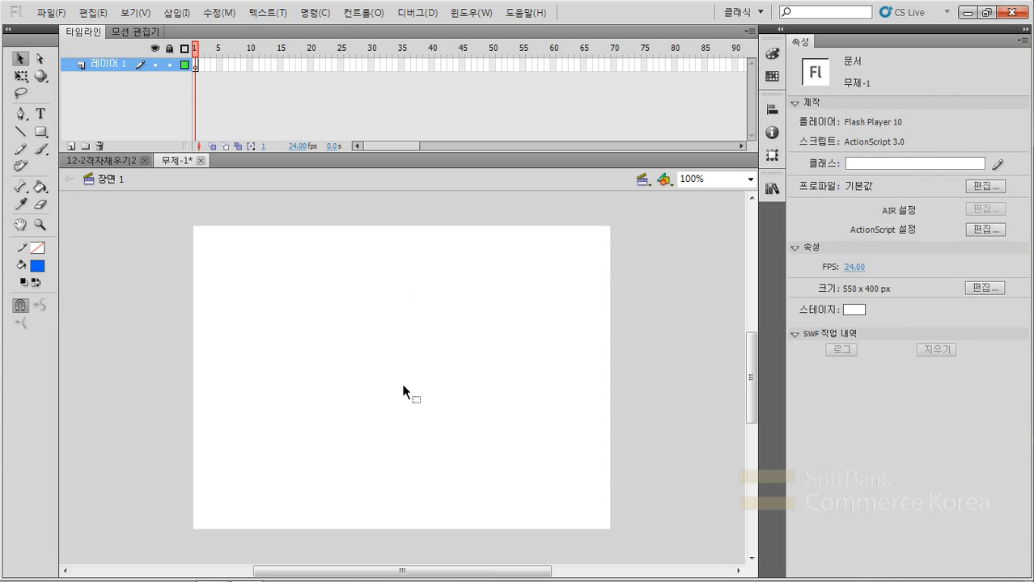
pyautogui.click(19, 166)
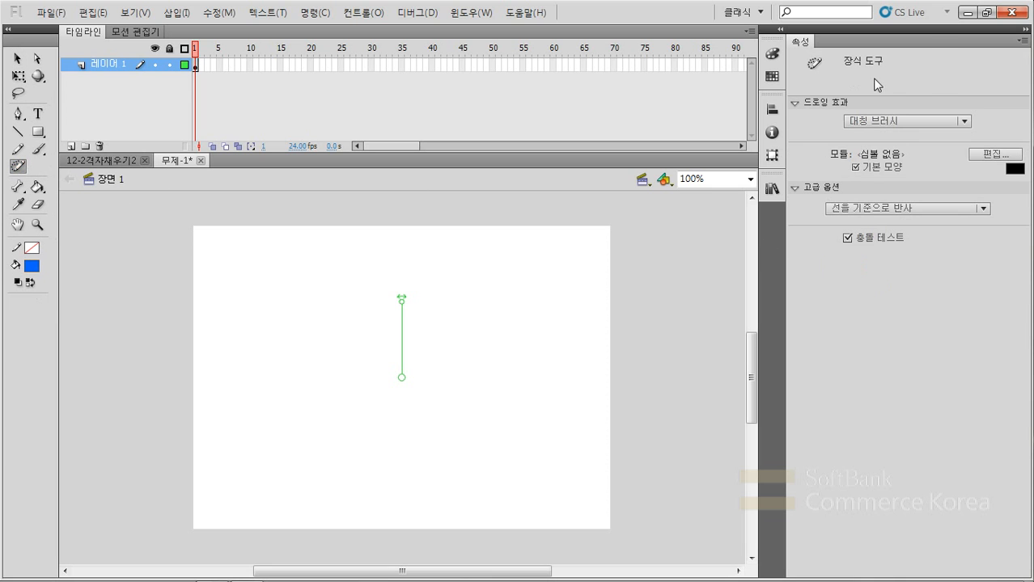
pyautogui.click(890, 207)
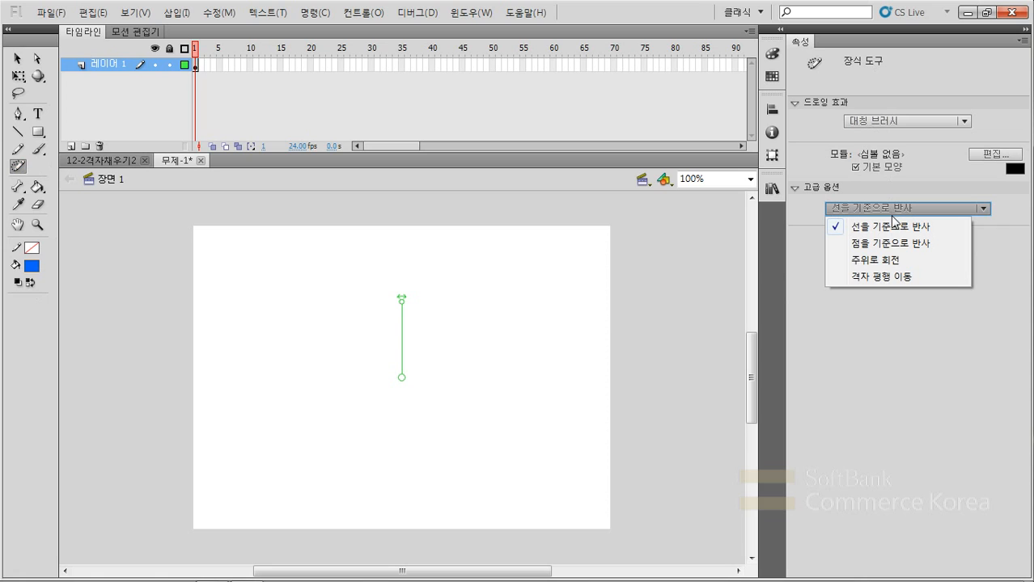
pyautogui.click(893, 243)
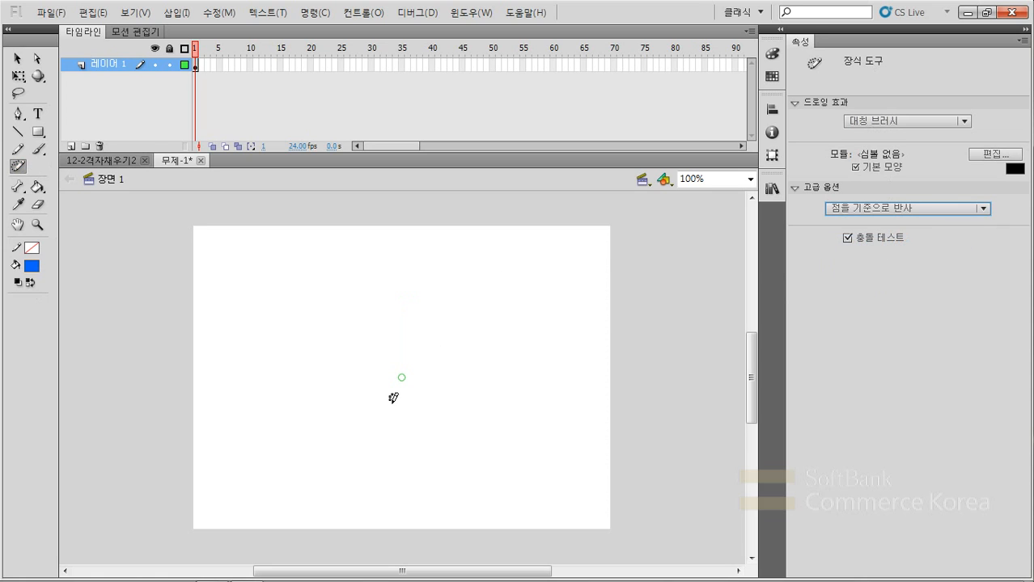
pyautogui.moveTo(471, 357)
pyautogui.mouseDown()
pyautogui.moveTo(474, 348)
pyautogui.moveTo(351, 275)
pyautogui.moveTo(477, 398)
pyautogui.moveTo(487, 295)
pyautogui.moveTo(492, 339)
pyautogui.mouseUp()
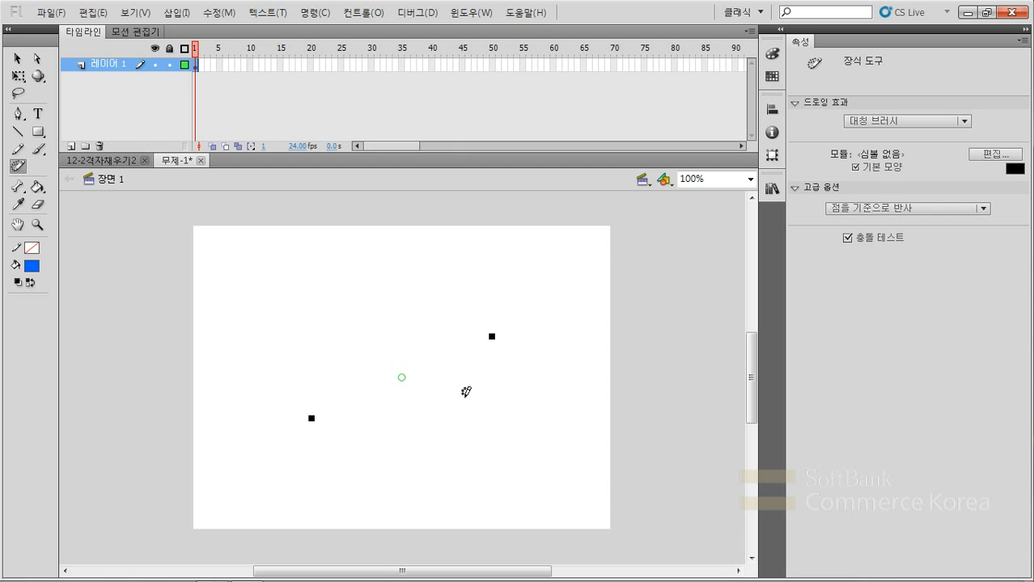
# - Clear the point-reflected pair and try the Symmetry Brush's rotate-around mode (주위로 회전) with squares placed around the stage center
pyautogui.press('v')
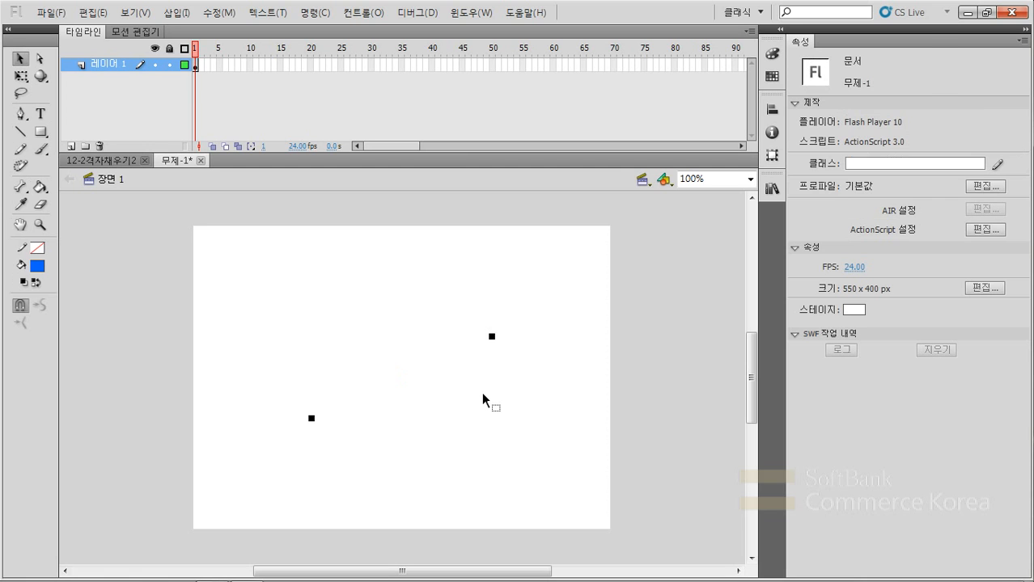
pyautogui.hotkey('ctrl', 'z')
pyautogui.click(18, 165)
pyautogui.click(870, 209)
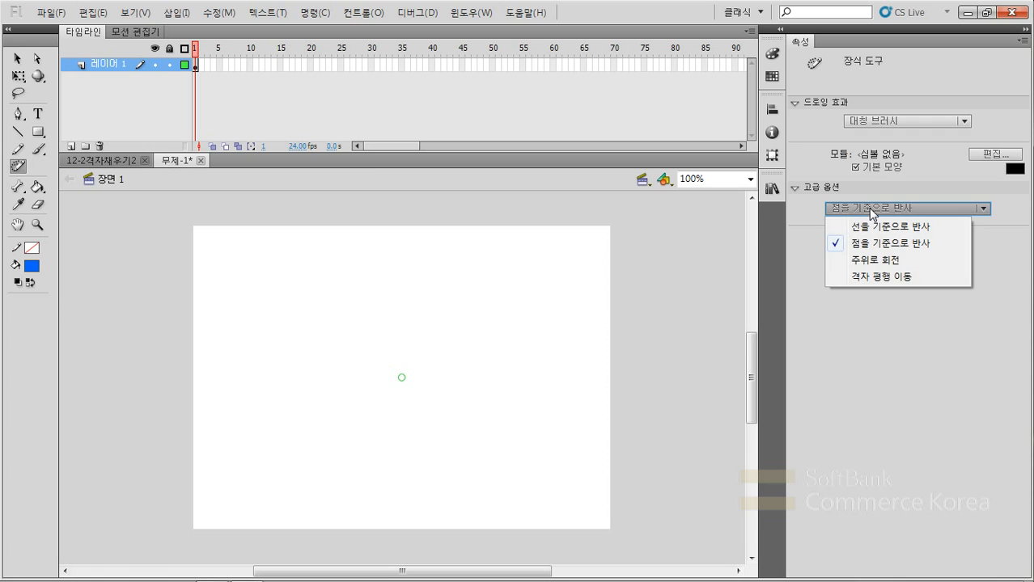
pyautogui.click(893, 260)
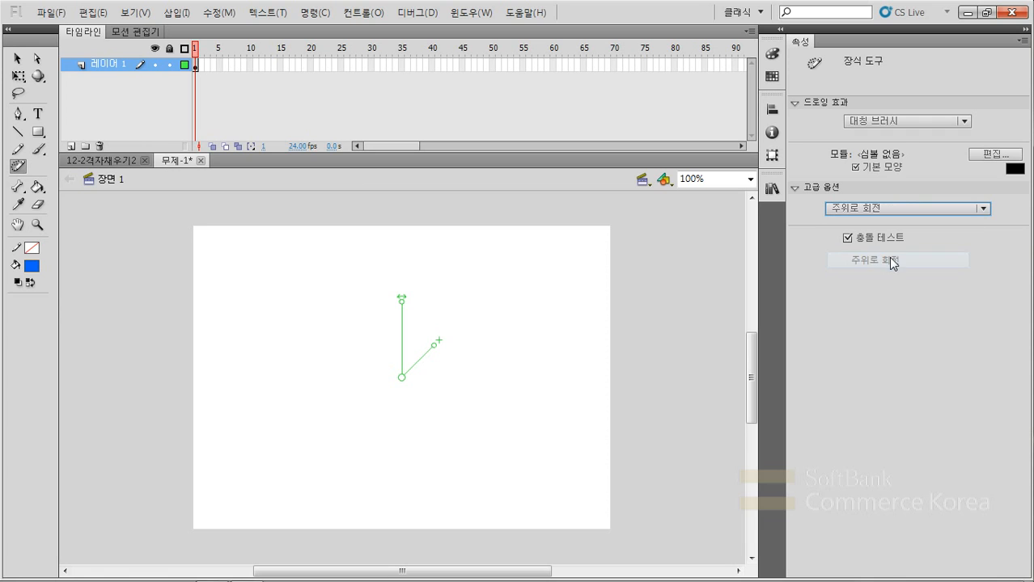
pyautogui.click(456, 371)
pyautogui.moveTo(456, 371); pyautogui.dragTo(485, 366)
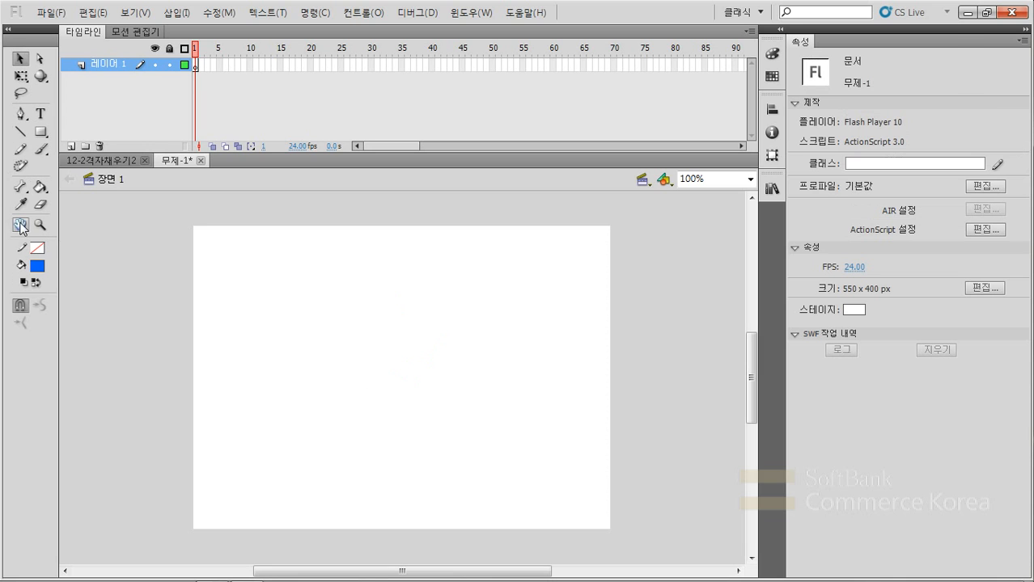
# - Set the Symmetry Brush to grid translation (격자 평행 이동) and place a grid of black squares from the stage center
pyautogui.click(18, 166)
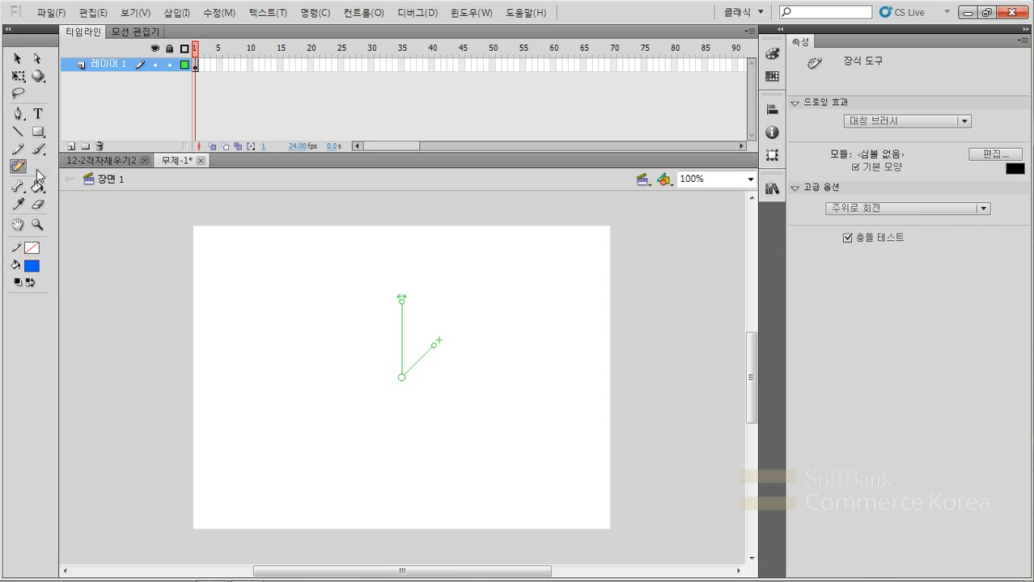
pyautogui.click(922, 209)
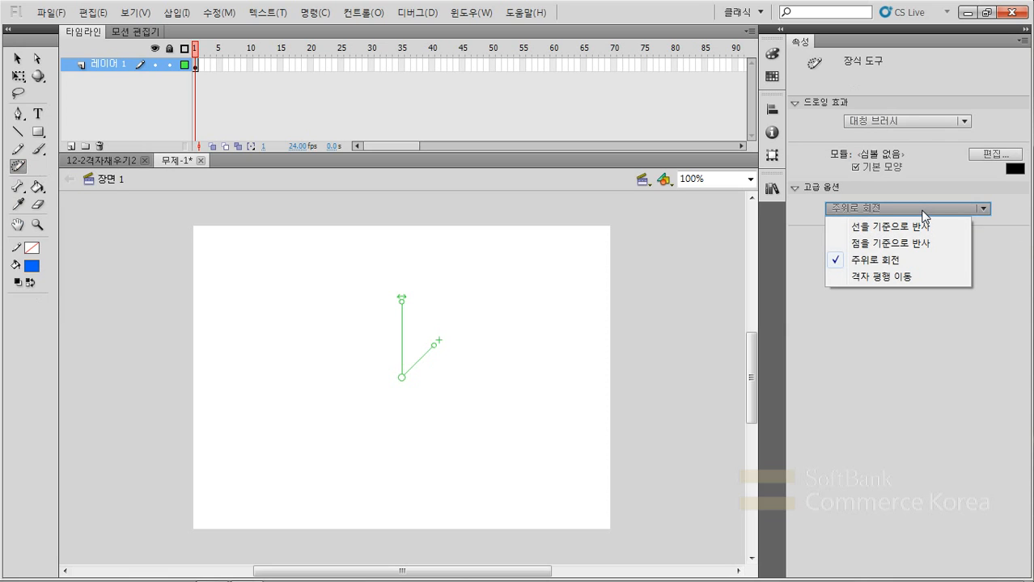
pyautogui.click(891, 279)
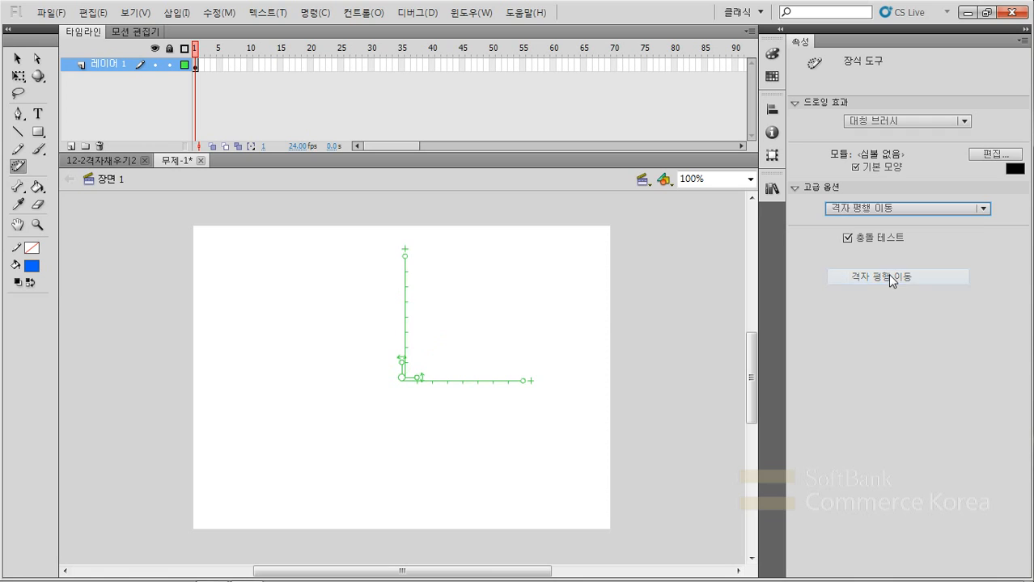
pyautogui.click(418, 368)
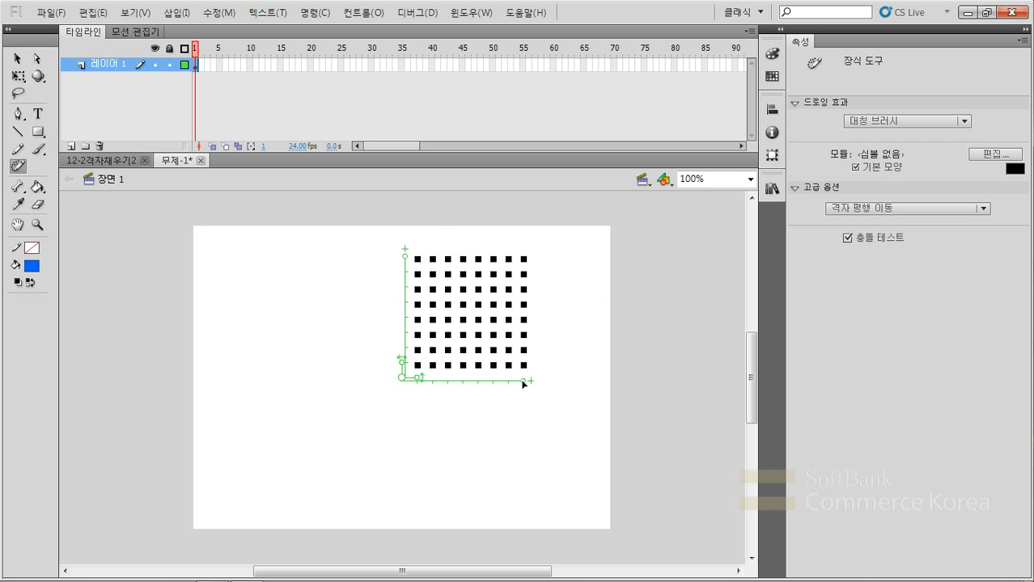
# - Widen the grid to ten columns of squares and adjust its axes to slant it into a parallelogram
pyautogui.moveTo(530, 377); pyautogui.dragTo(551, 386)
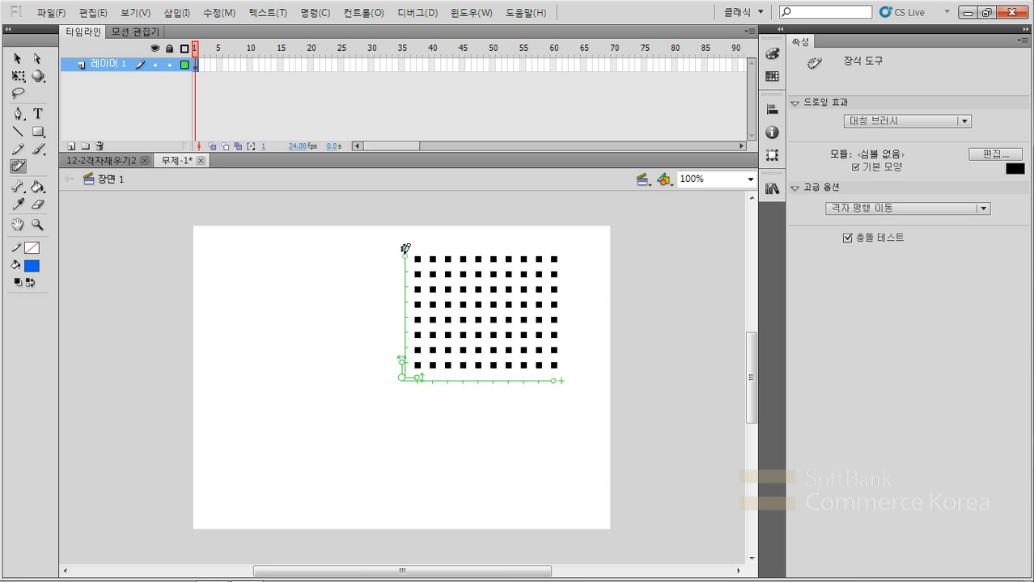
pyautogui.moveTo(405, 248)
pyautogui.mouseDown()
pyautogui.moveTo(406, 214)
pyautogui.moveTo(406, 244)
pyautogui.mouseUp()
pyautogui.moveTo(418, 380)
pyautogui.mouseDown()
pyautogui.moveTo(417, 364)
pyautogui.moveTo(418, 395)
pyautogui.moveTo(419, 366)
pyautogui.moveTo(388, 366)
pyautogui.moveTo(395, 356)
pyautogui.moveTo(411, 364)
pyautogui.mouseUp()
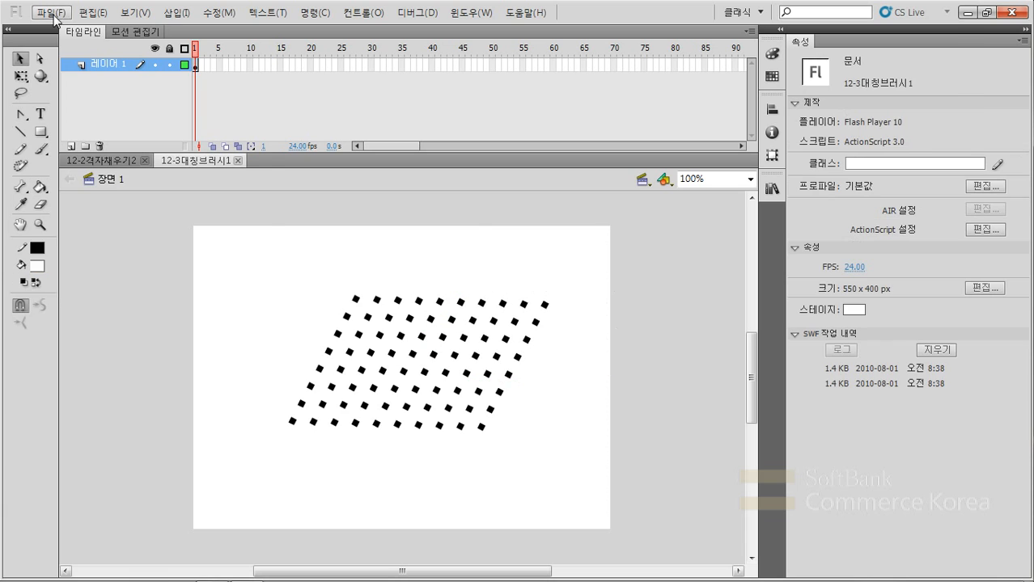
# - Create a new ActionScript 3.0 document
pyautogui.click(51, 13)
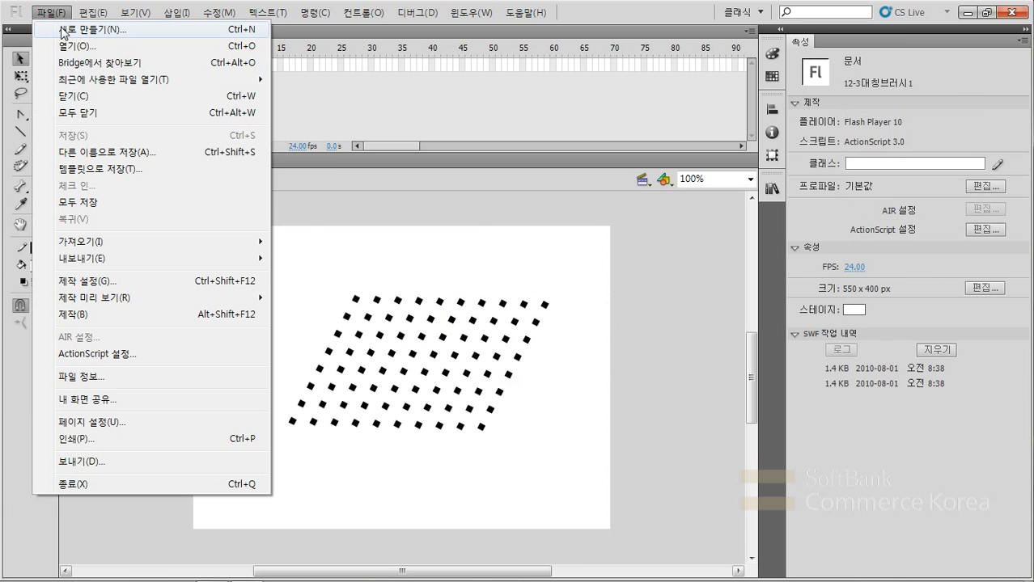
pyautogui.click(65, 30)
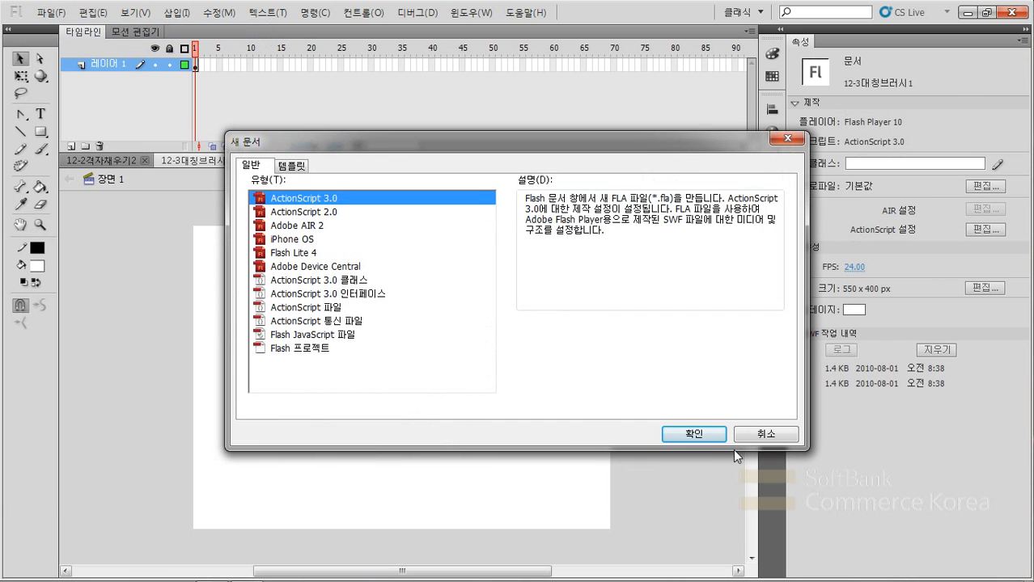
pyautogui.click(695, 434)
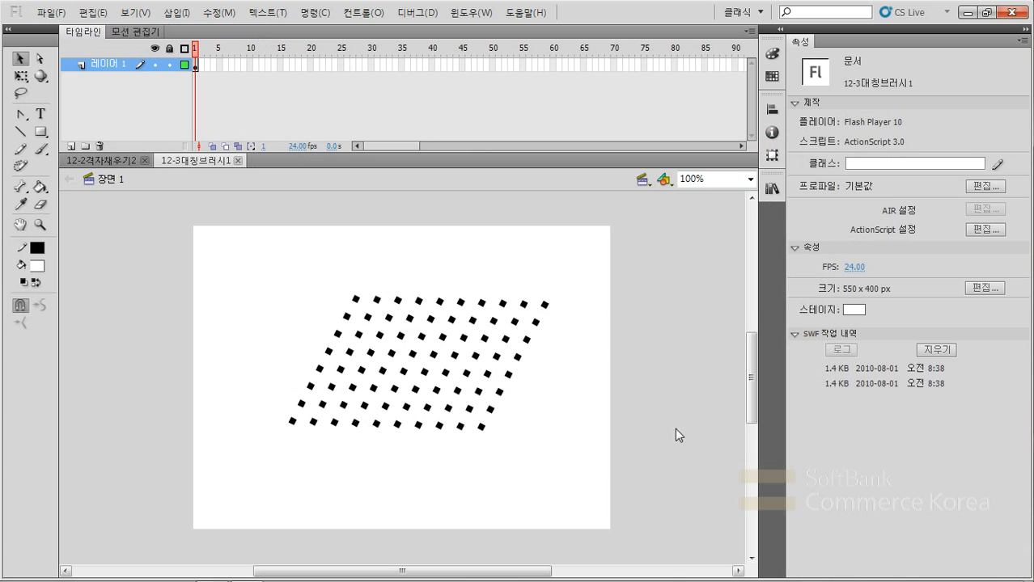
# - Set the Deco tool's drawing effect to 3D Brush (3D 브러시)
pyautogui.click(20, 167)
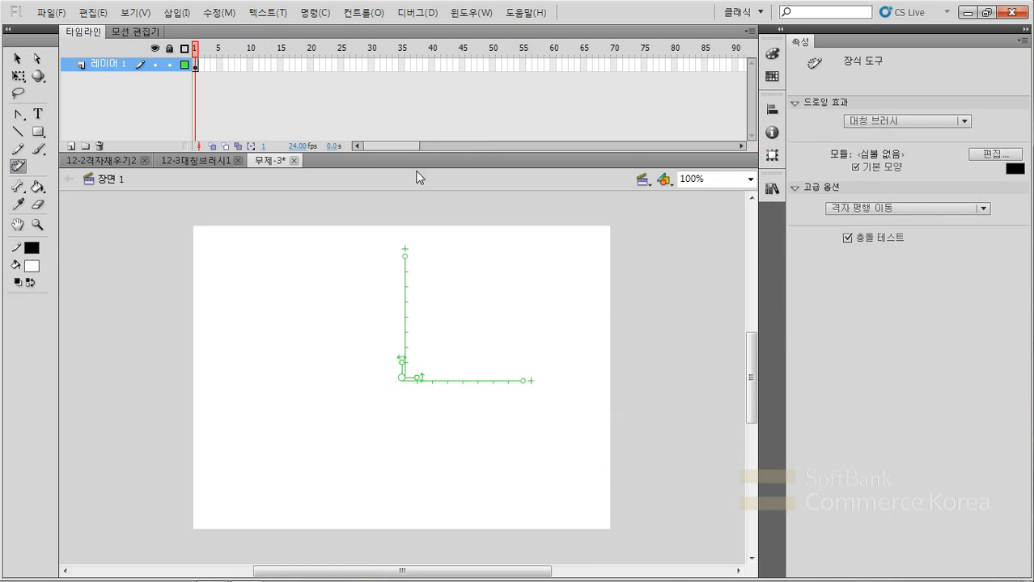
pyautogui.click(880, 123)
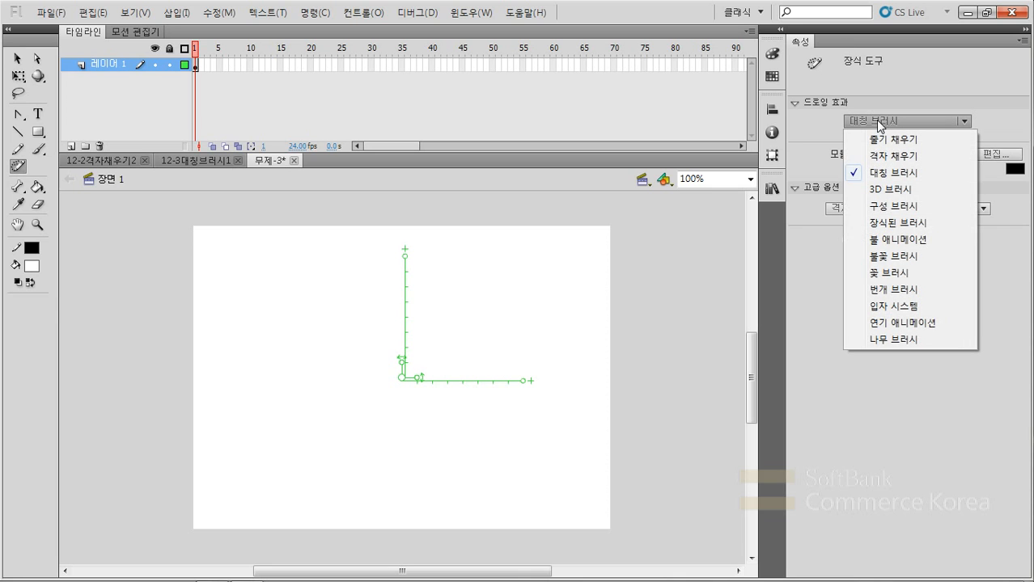
pyautogui.click(887, 189)
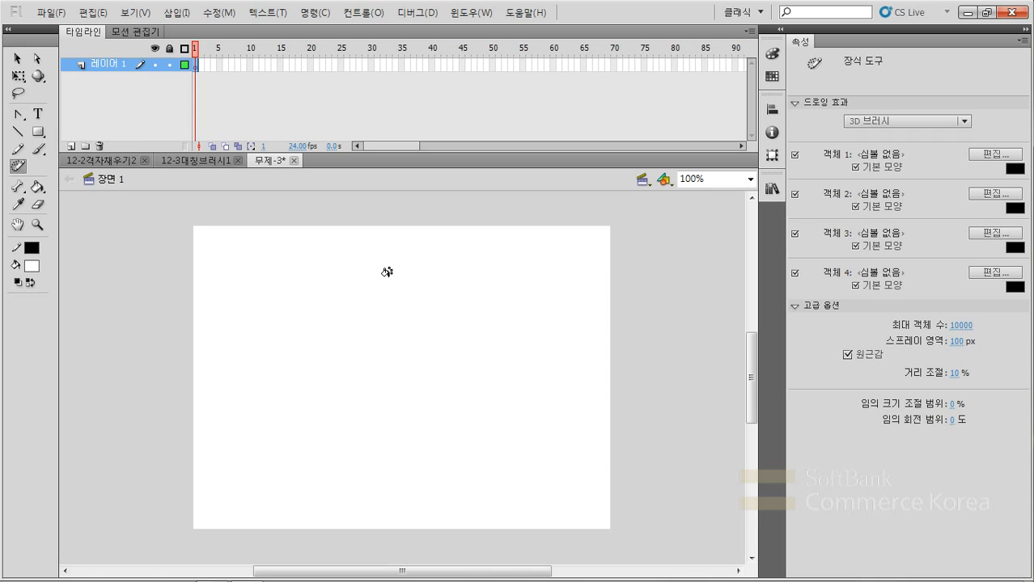
# - Draw a black-outlined white rectangle about 566 px wide that extends slightly past the stage on all sides
pyautogui.press('v')
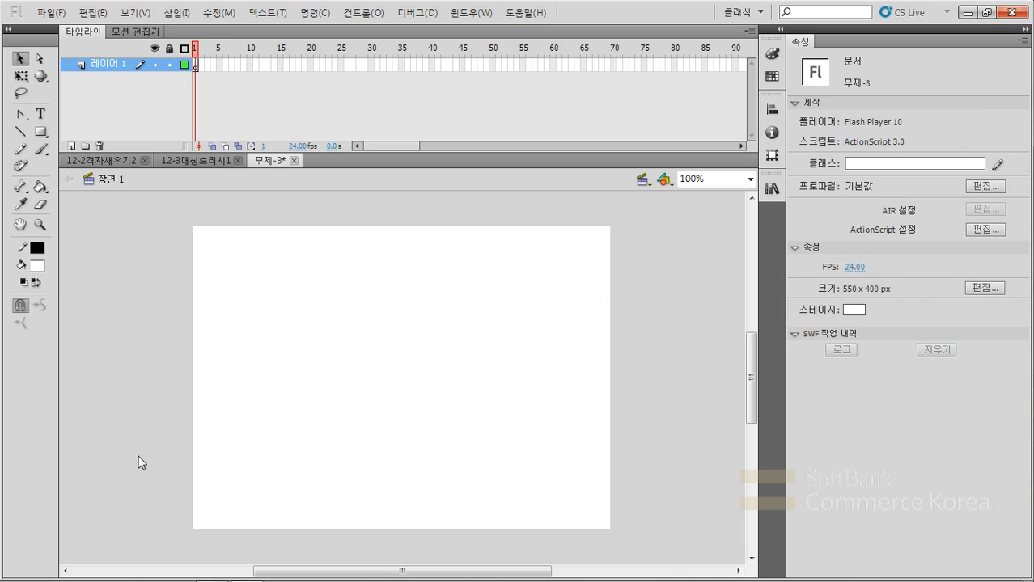
pyautogui.click(38, 131)
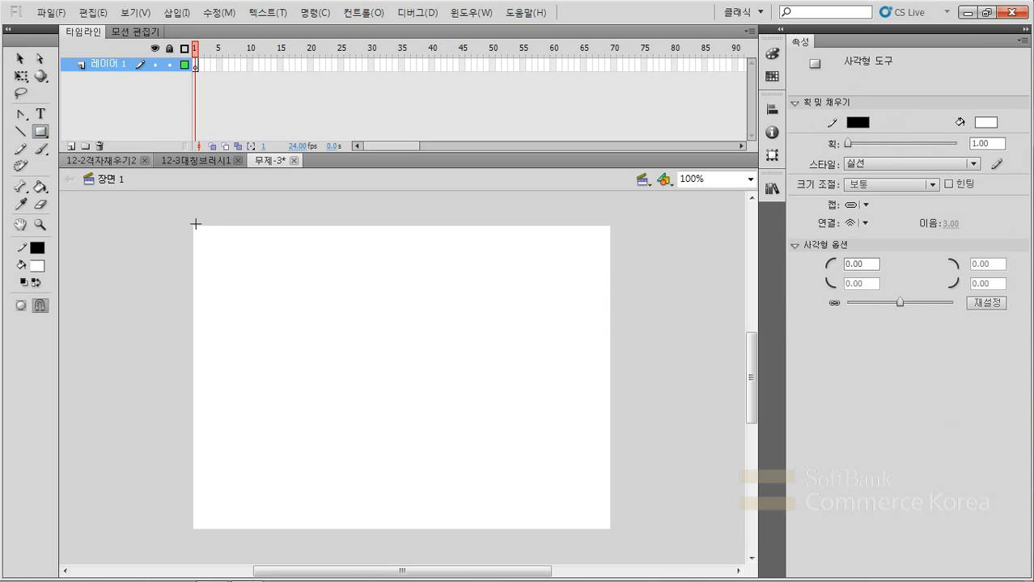
pyautogui.moveTo(187, 220)
pyautogui.mouseDown()
pyautogui.moveTo(385, 492)
pyautogui.moveTo(617, 506)
pyautogui.moveTo(616, 536)
pyautogui.mouseUp()
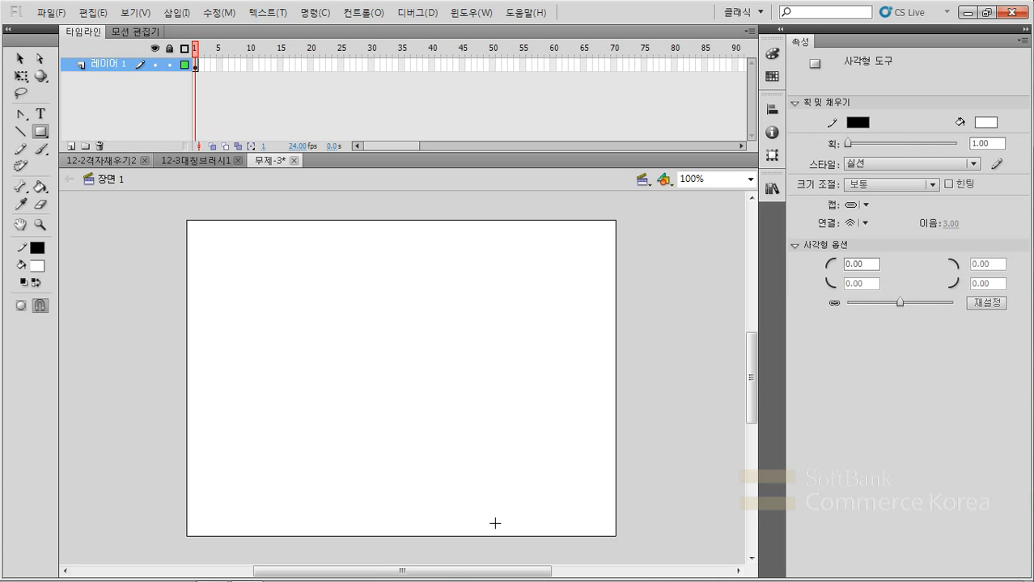
# - Draw a horizontal horizon line across the upper third and two diagonals spreading from it through the rectangle's lower corners
pyautogui.click(20, 134)
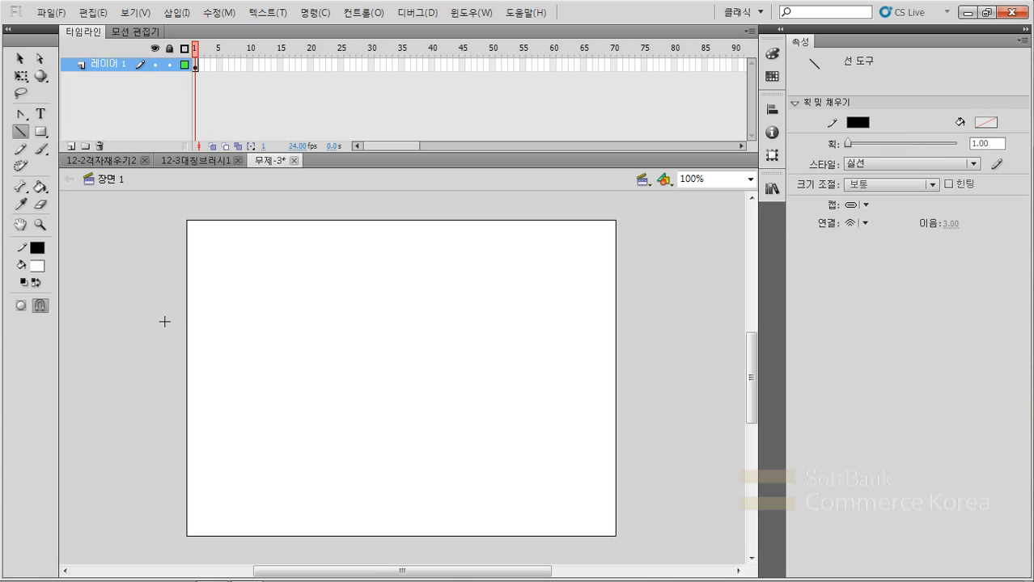
pyautogui.moveTo(195, 321); pyautogui.dragTo(670, 311)
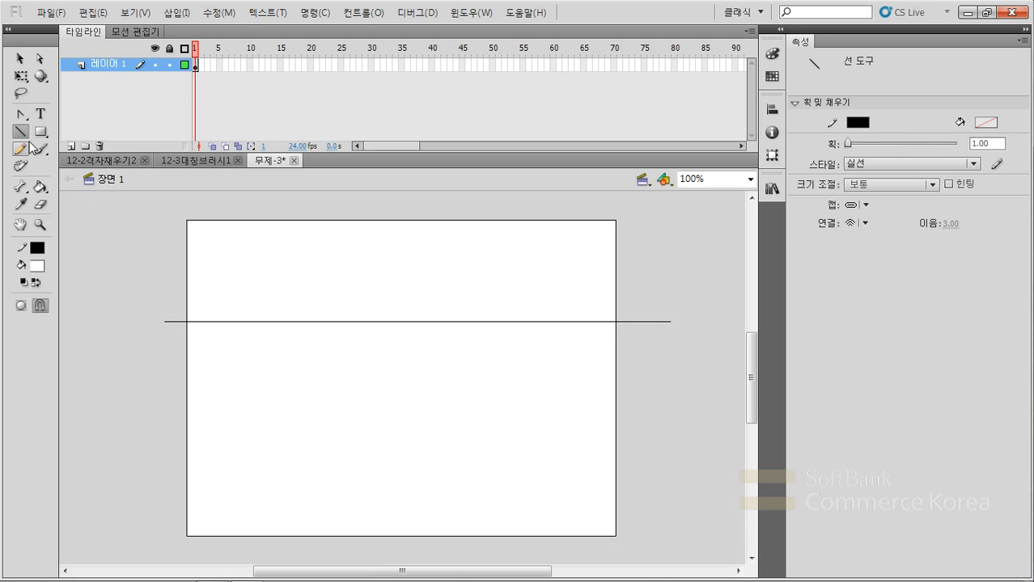
pyautogui.moveTo(330, 298); pyautogui.dragTo(173, 558)
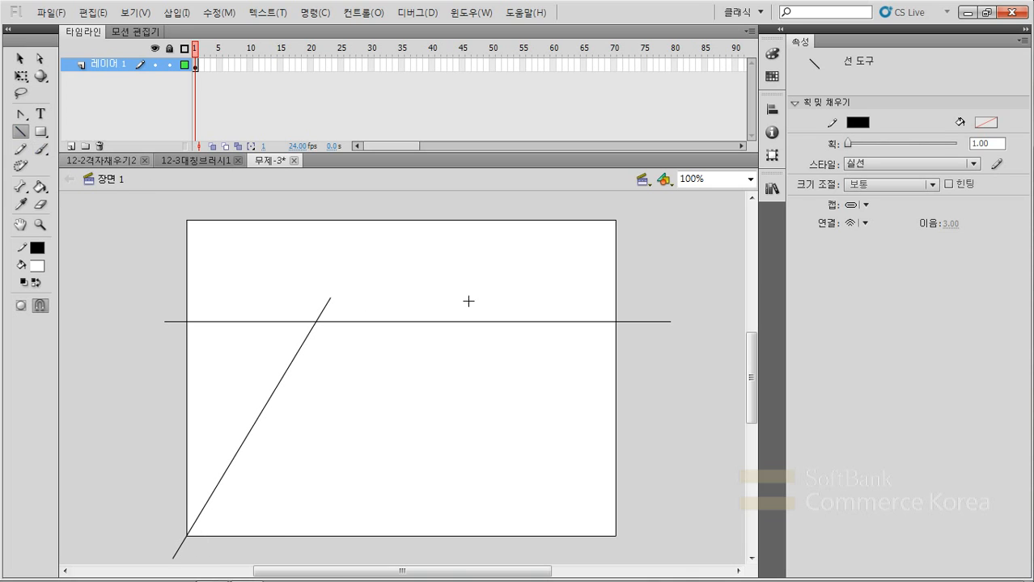
pyautogui.moveTo(441, 299)
pyautogui.mouseDown()
pyautogui.moveTo(593, 541)
pyautogui.moveTo(631, 556)
pyautogui.mouseUp()
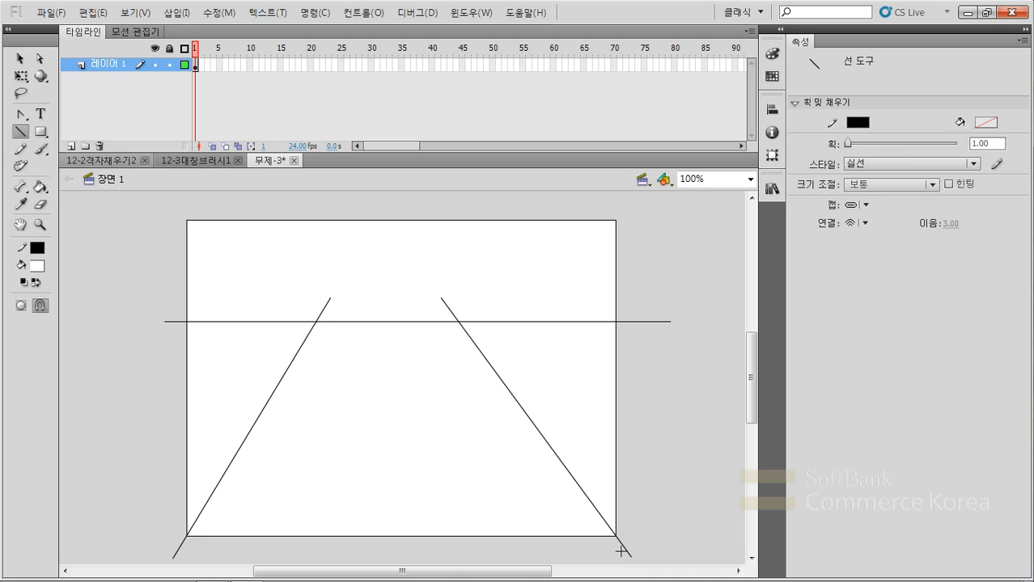
# - Delete the short ends of both diagonals that rise above the horizon line
pyautogui.click(17, 62)
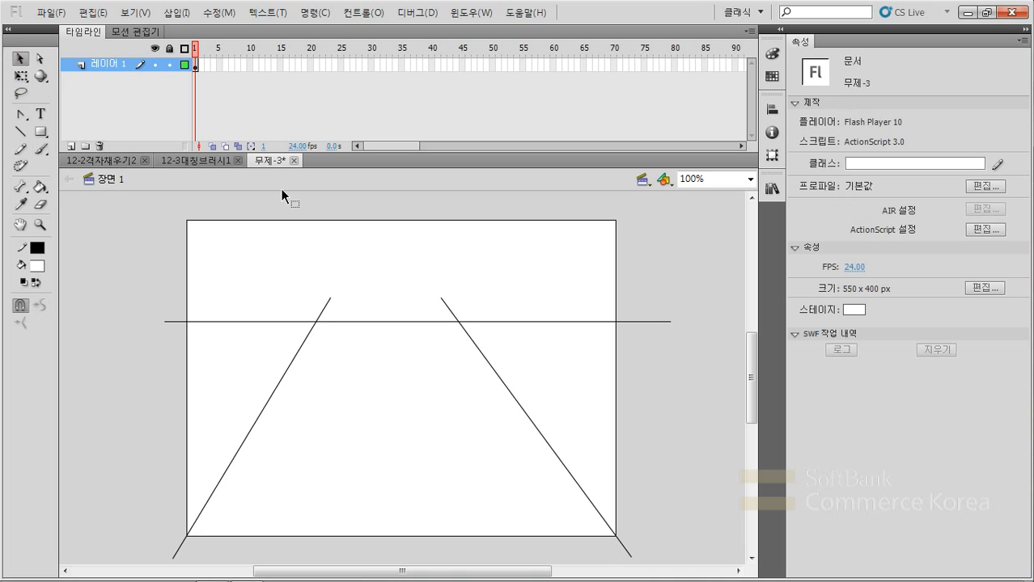
pyautogui.click(324, 309)
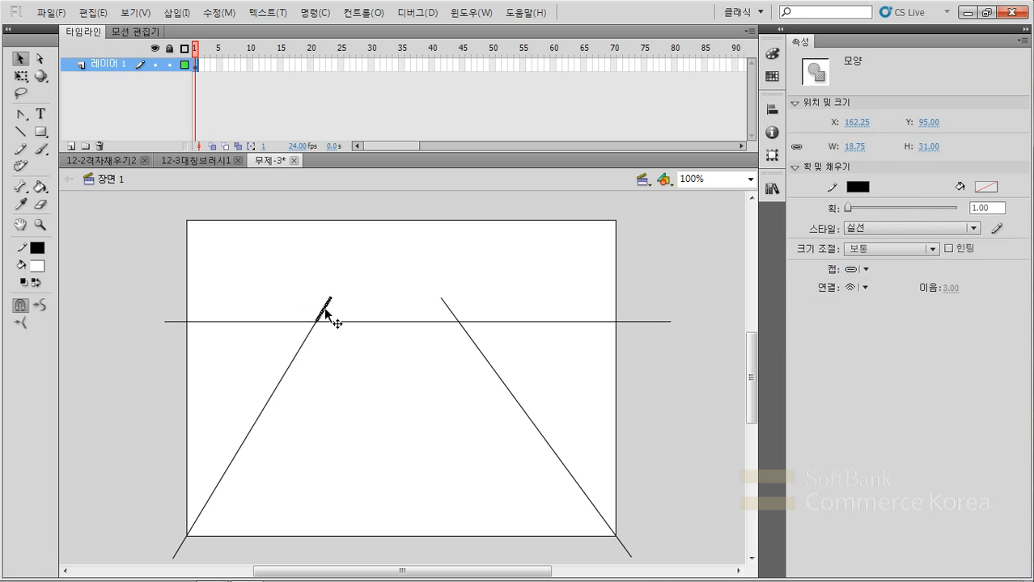
pyautogui.press('Delete')
pyautogui.click(449, 309)
pyautogui.press('Delete')
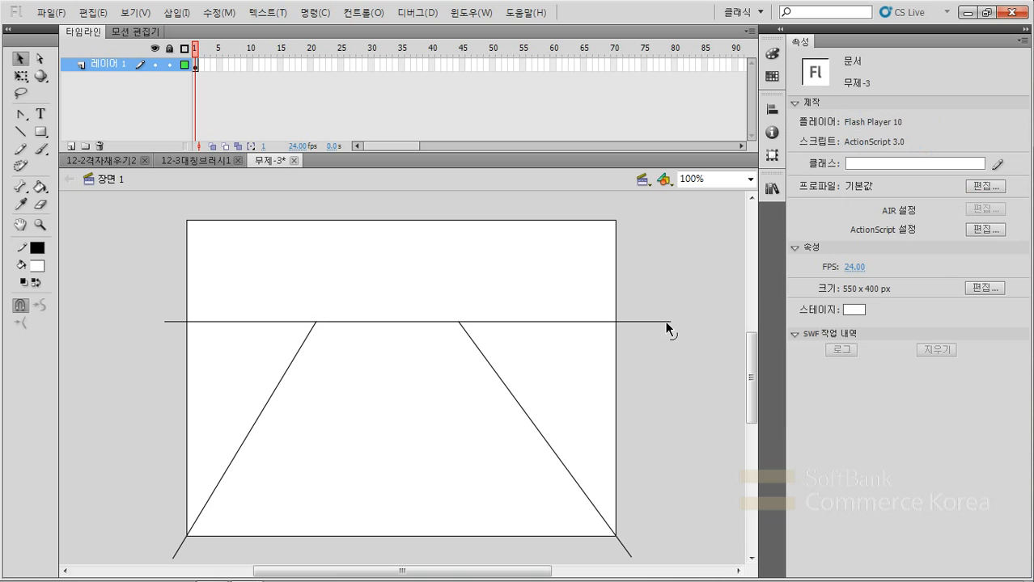
# - Delete the ends of the horizon line and of both diagonals that stick out beyond the rectangle
pyautogui.click(667, 323)
pyautogui.press('Delete')
pyautogui.click(621, 541)
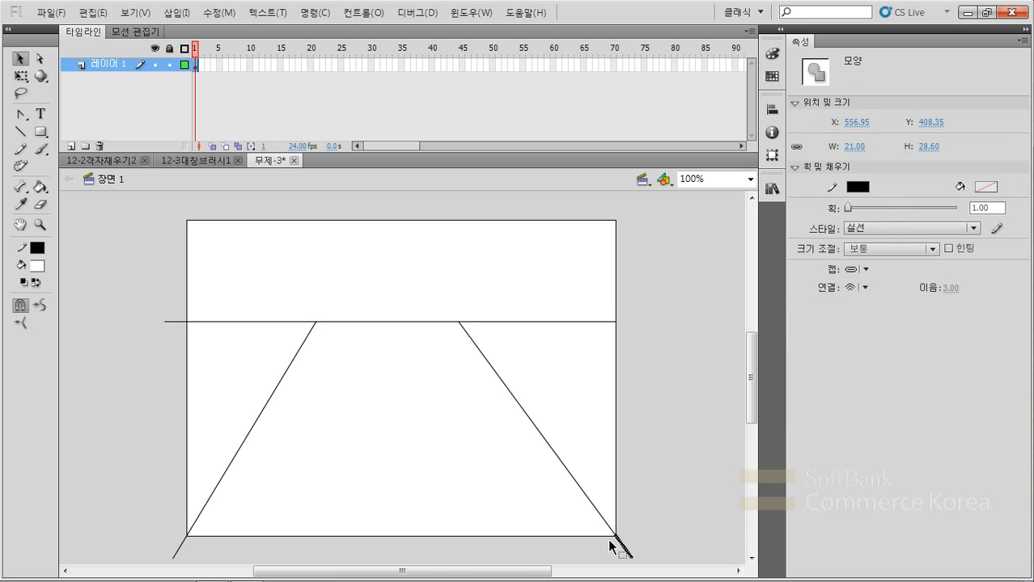
pyautogui.press('Delete')
pyautogui.click(180, 547)
pyautogui.press('Delete')
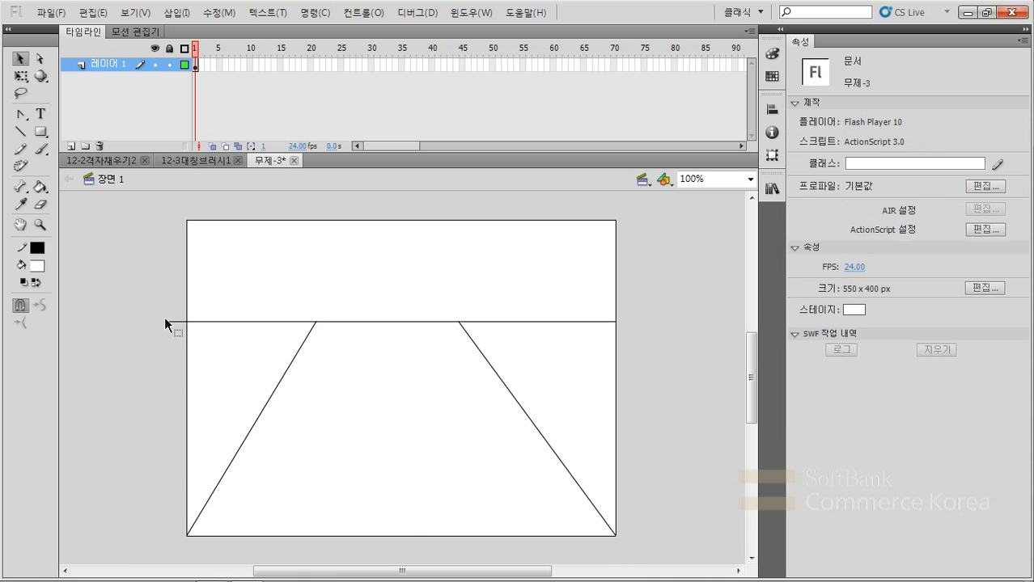
pyautogui.click(172, 322)
pyautogui.press('Delete')
# - Fill the sky area above the horizon with a linear gradient from medium blue #0B82B6 to pale blue #D6F0F3
pyautogui.click(326, 251)
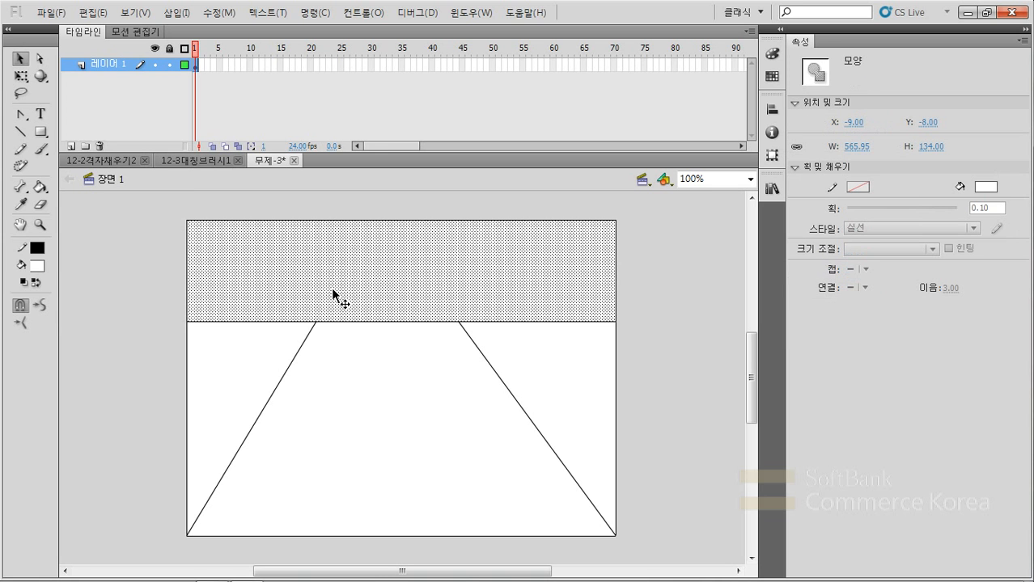
pyautogui.click(42, 268)
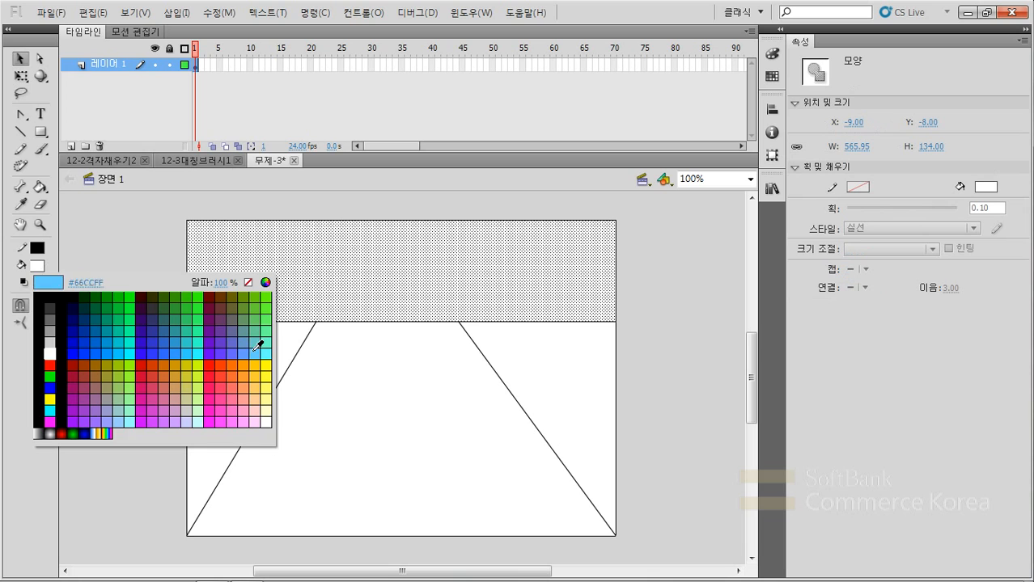
pyautogui.click(254, 351)
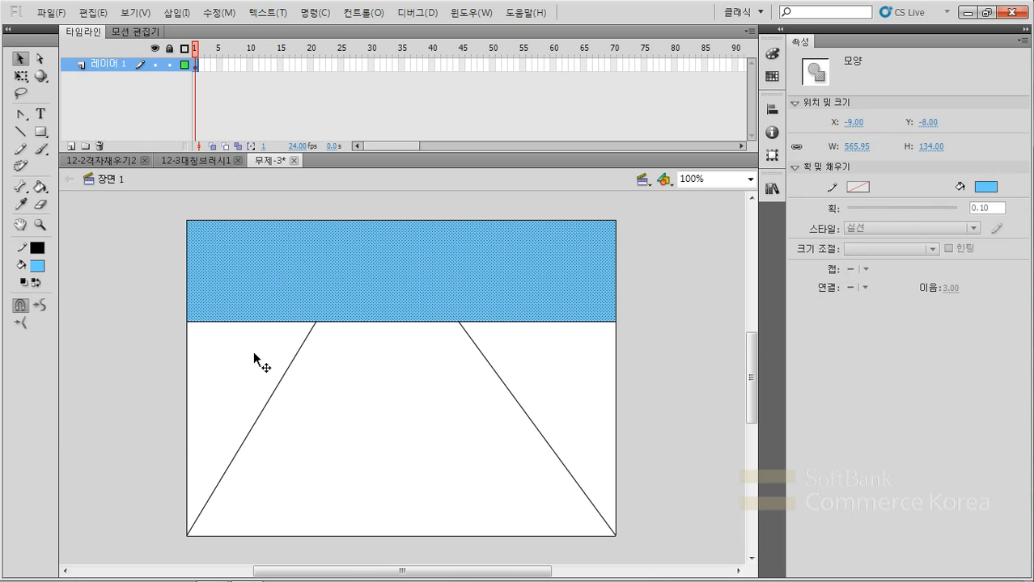
pyautogui.click(773, 53)
pyautogui.click(698, 69)
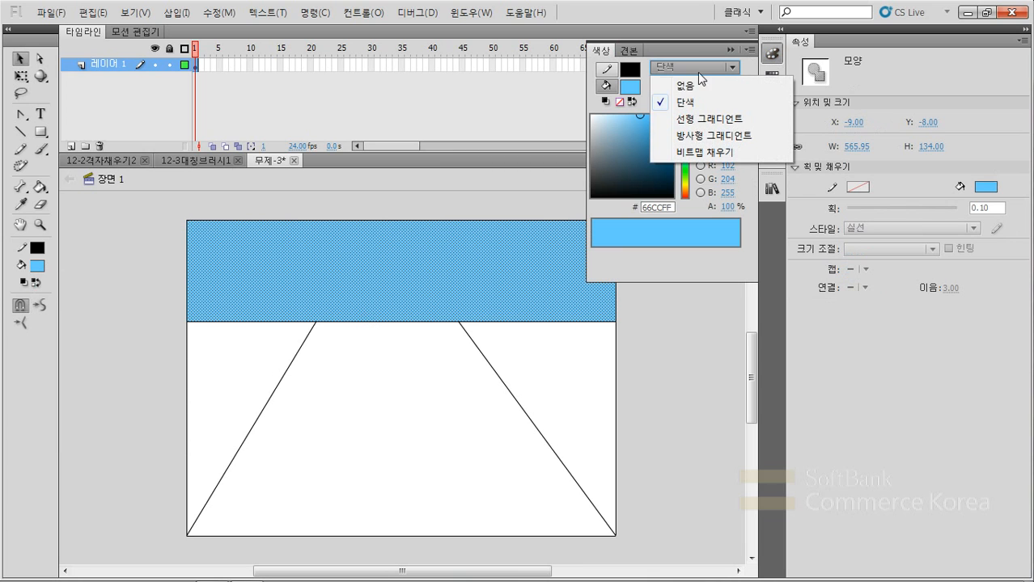
pyautogui.click(705, 118)
pyautogui.click(670, 118)
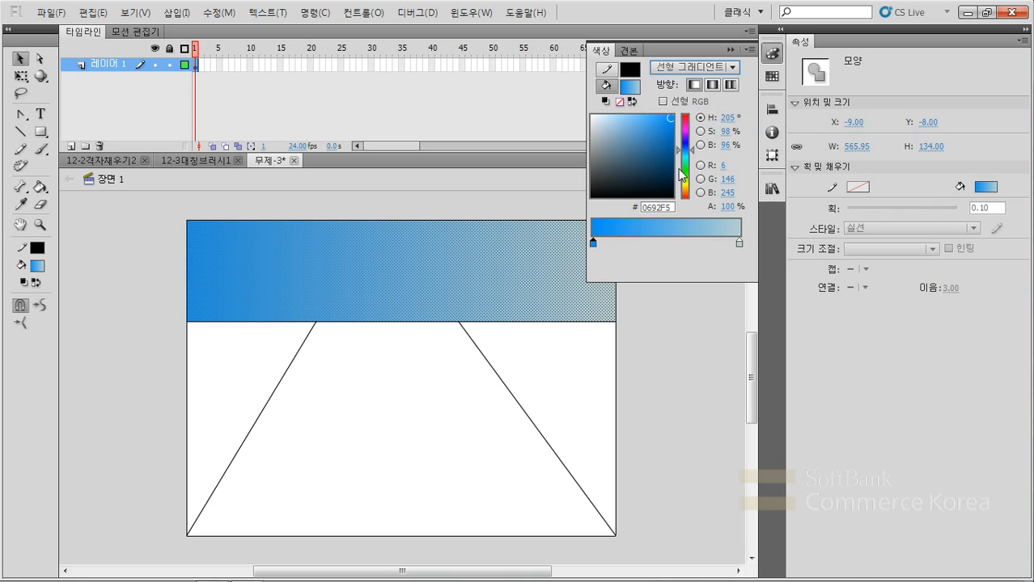
pyautogui.moveTo(682, 176); pyautogui.dragTo(683, 155)
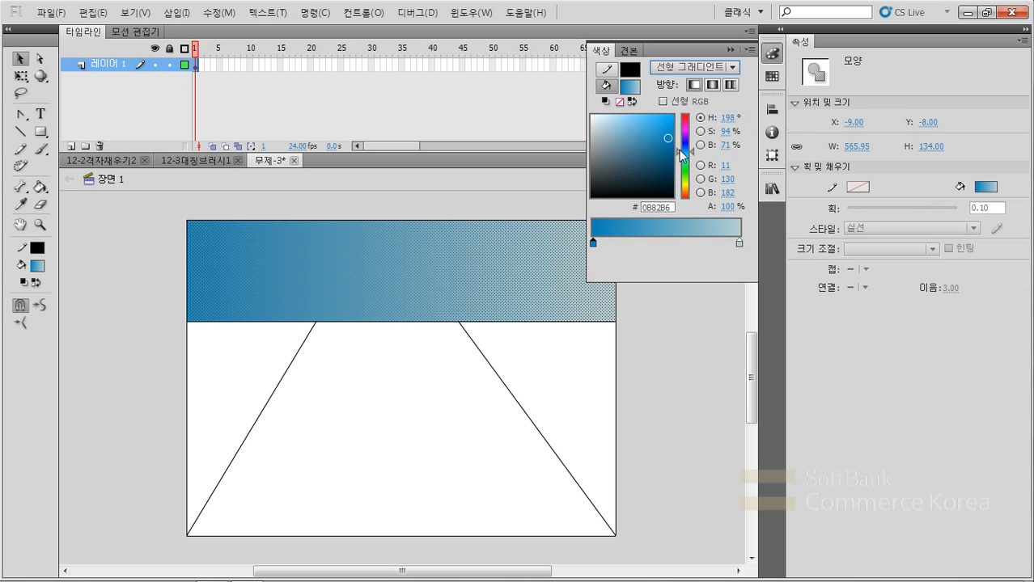
pyautogui.click(739, 242)
pyautogui.moveTo(614, 139); pyautogui.dragTo(600, 118)
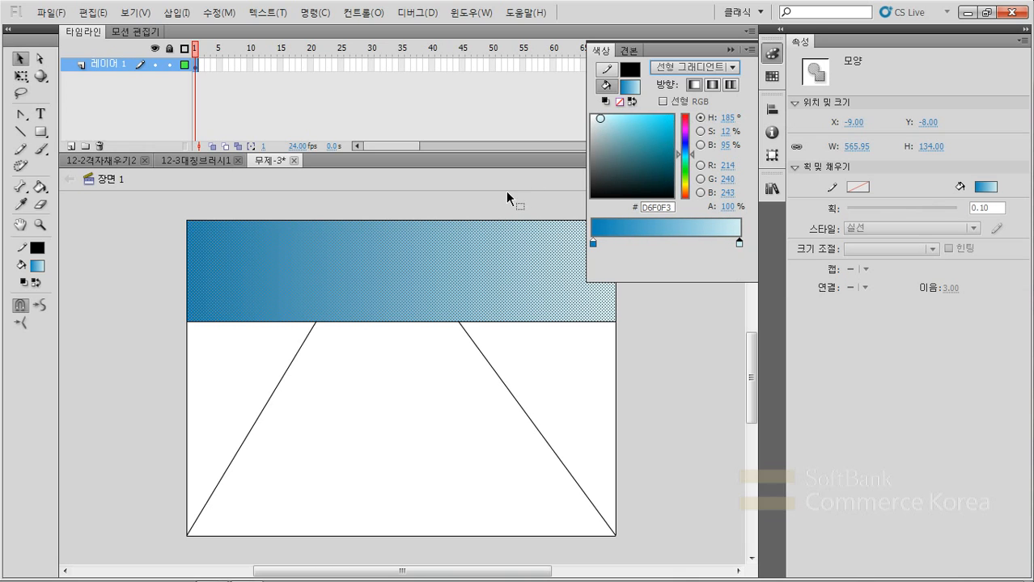
# - Redirect the sky gradient vertically with the Paint Bucket so the deep blue lies on top and fades toward the horizon
pyautogui.click(41, 188)
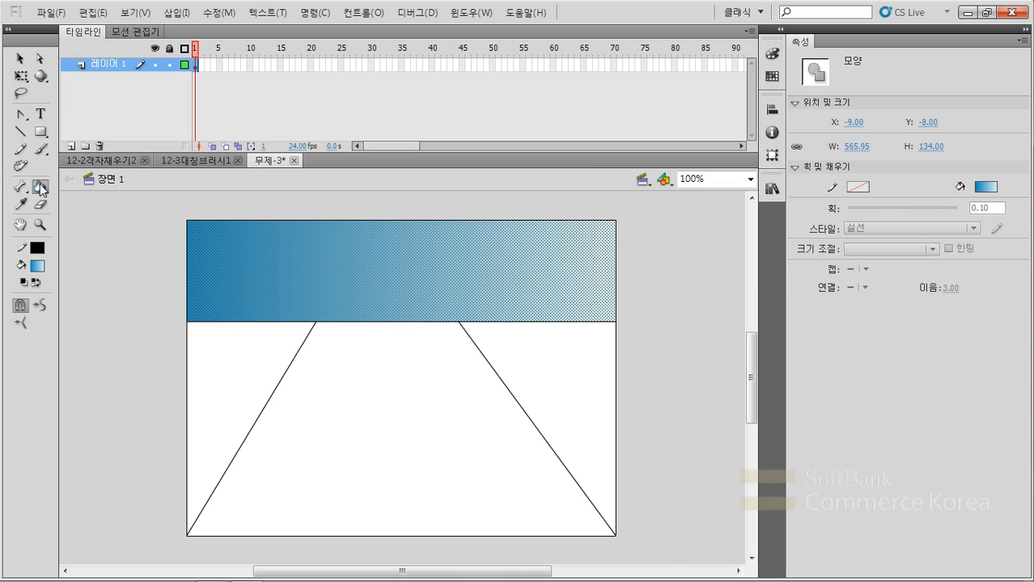
pyautogui.moveTo(402, 230); pyautogui.dragTo(395, 299)
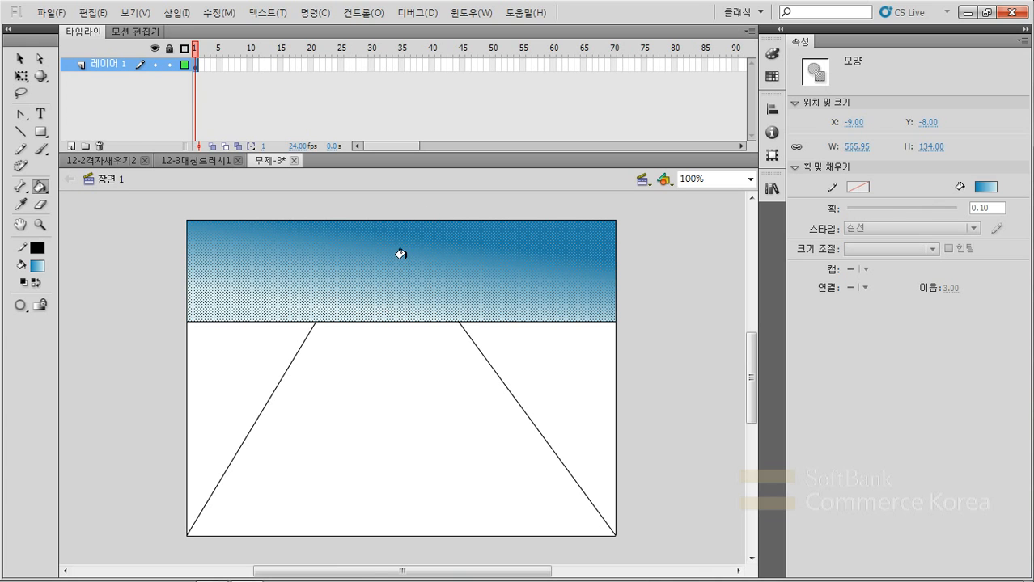
pyautogui.moveTo(397, 238); pyautogui.dragTo(402, 317)
pyautogui.moveTo(399, 233)
pyautogui.mouseDown()
pyautogui.moveTo(394, 323)
pyautogui.moveTo(394, 310)
pyautogui.mouseUp()
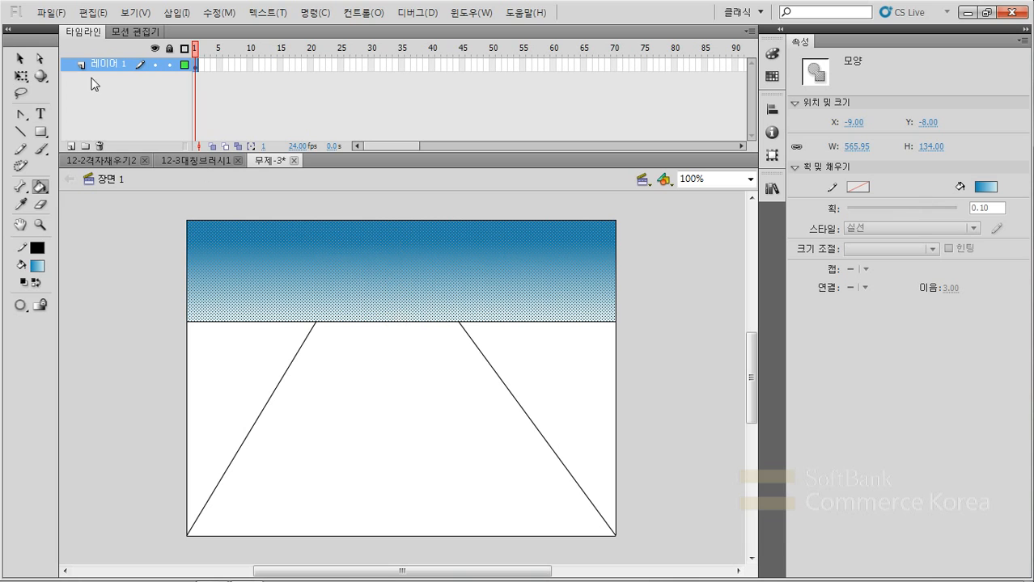
pyautogui.click(19, 58)
pyautogui.click(102, 315)
# - Apply a radial gradient fill to both triangular areas beside the road
pyautogui.click(221, 375)
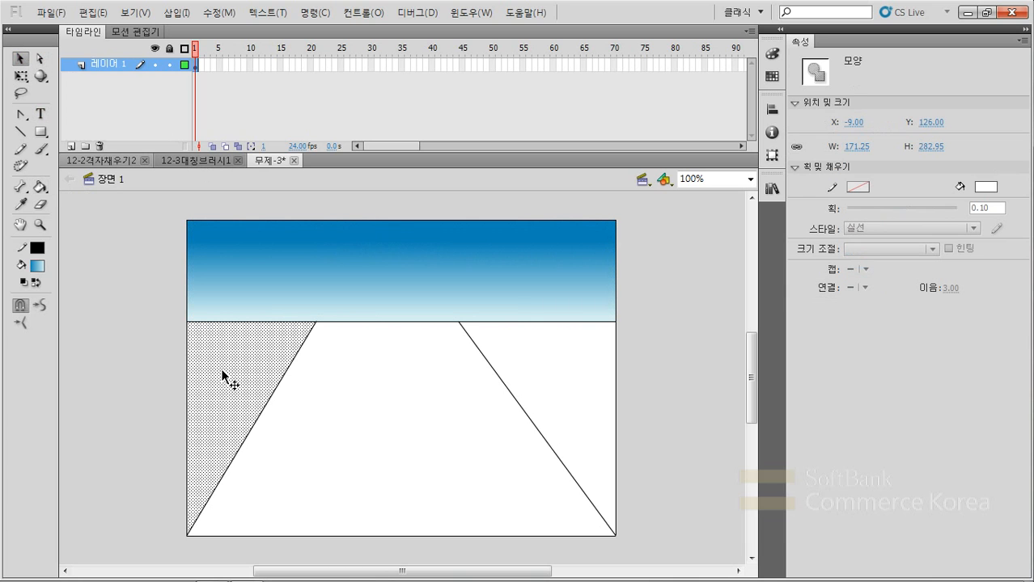
pyautogui.keyDown('shift'); pyautogui.click(575, 386); pyautogui.keyUp('shift')
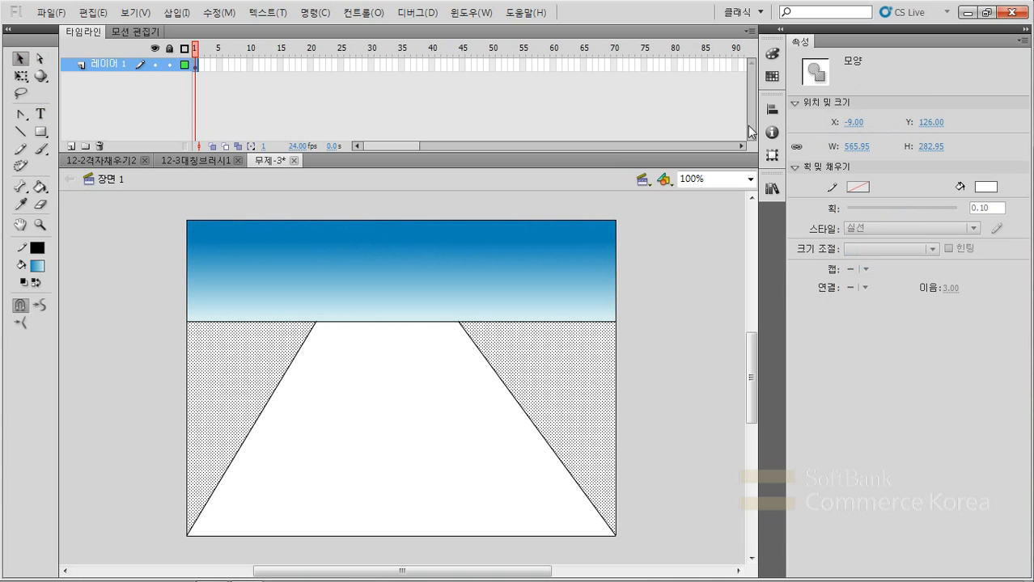
pyautogui.click(773, 53)
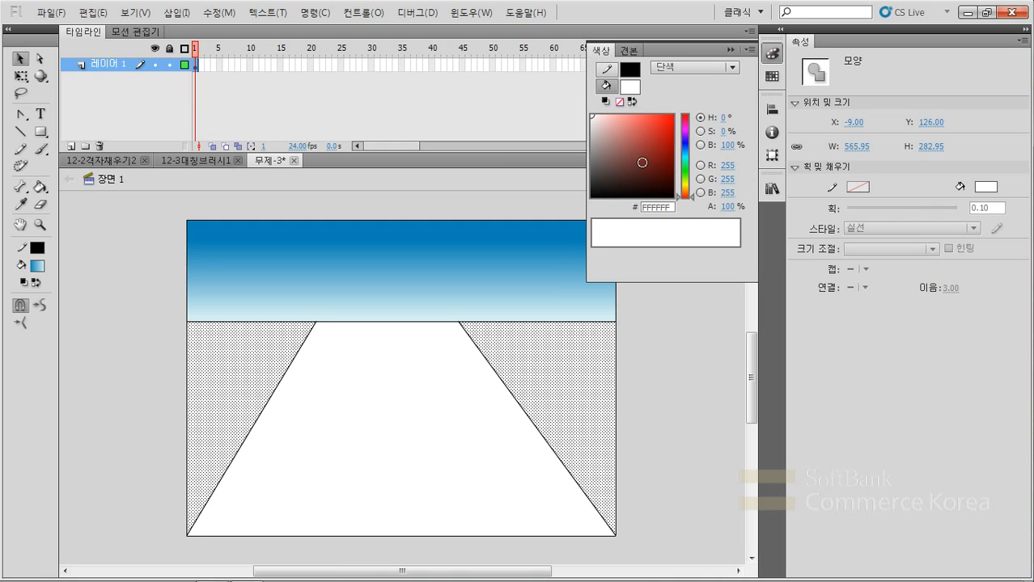
pyautogui.click(687, 164)
pyautogui.click(688, 68)
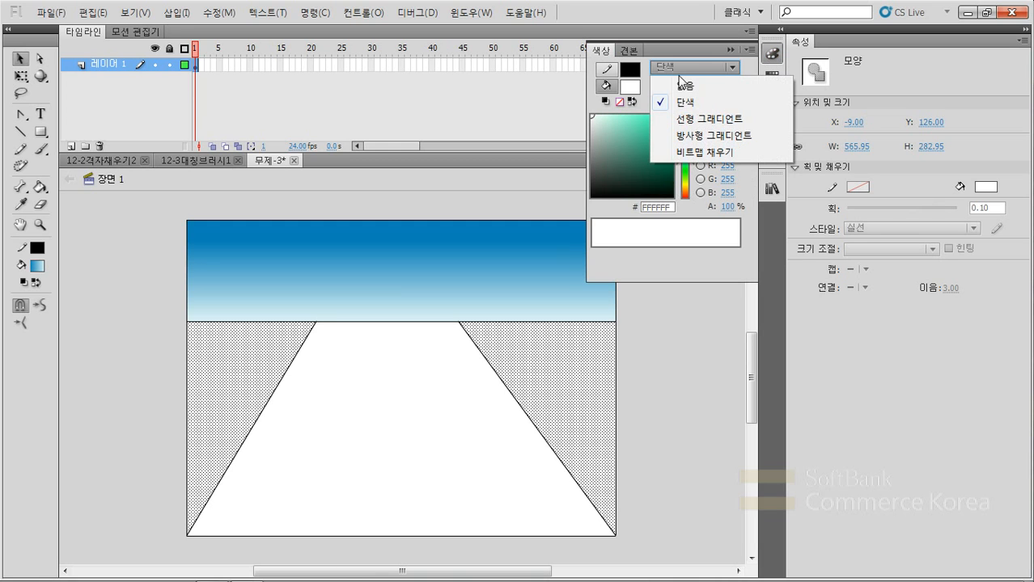
pyautogui.click(688, 136)
pyautogui.click(634, 137)
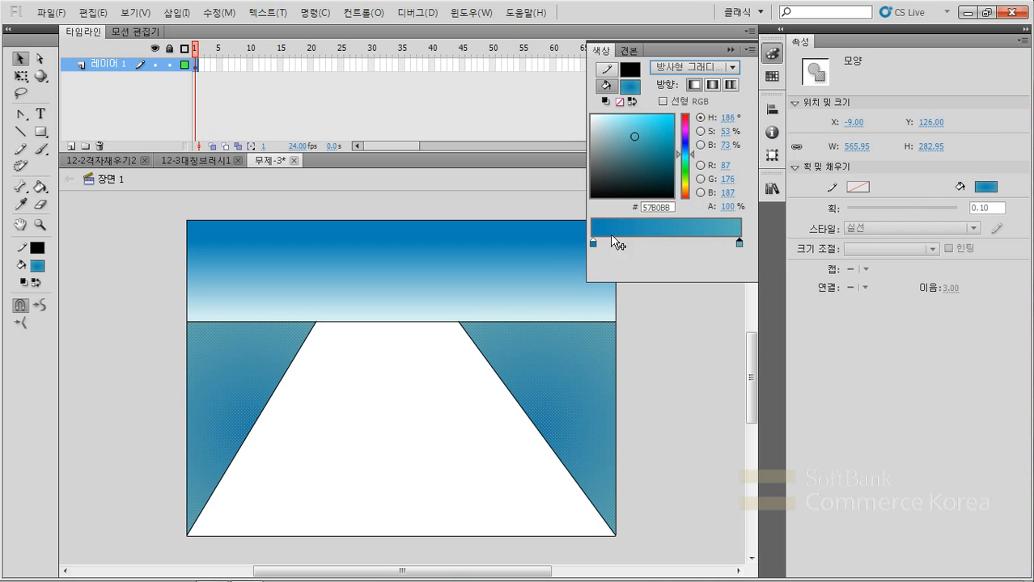
# - Recolour the side areas' radial gradient with light green #8FE175 at the centre and dark green at the outer end
pyautogui.click(593, 244)
pyautogui.click(685, 174)
pyautogui.click(667, 138)
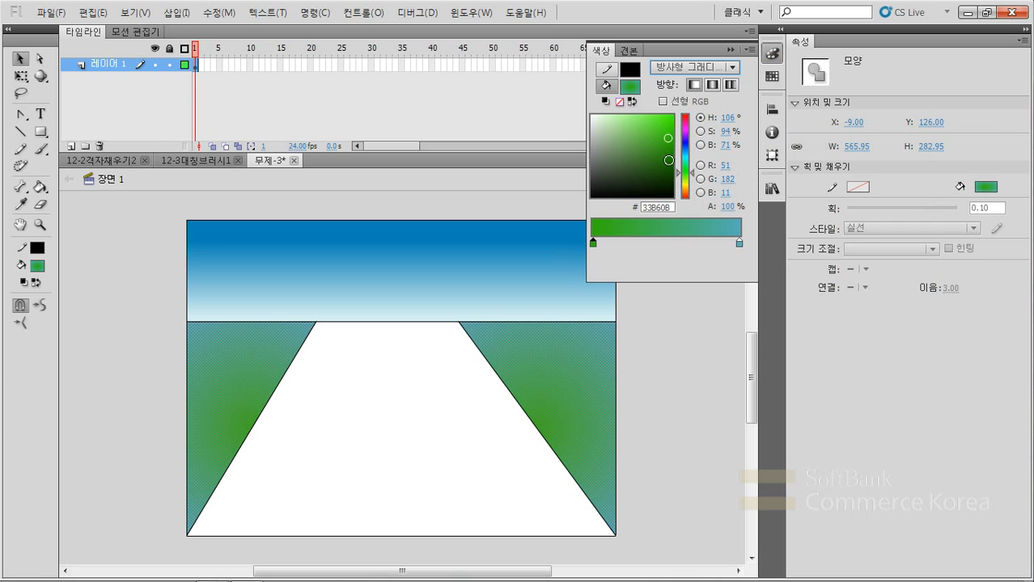
pyautogui.click(632, 127)
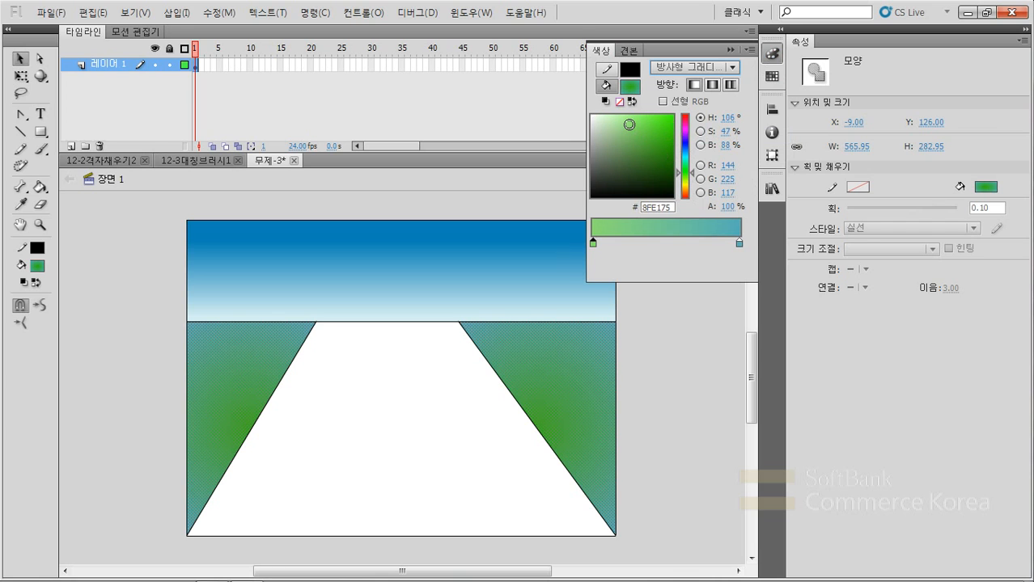
pyautogui.click(738, 242)
pyautogui.click(685, 176)
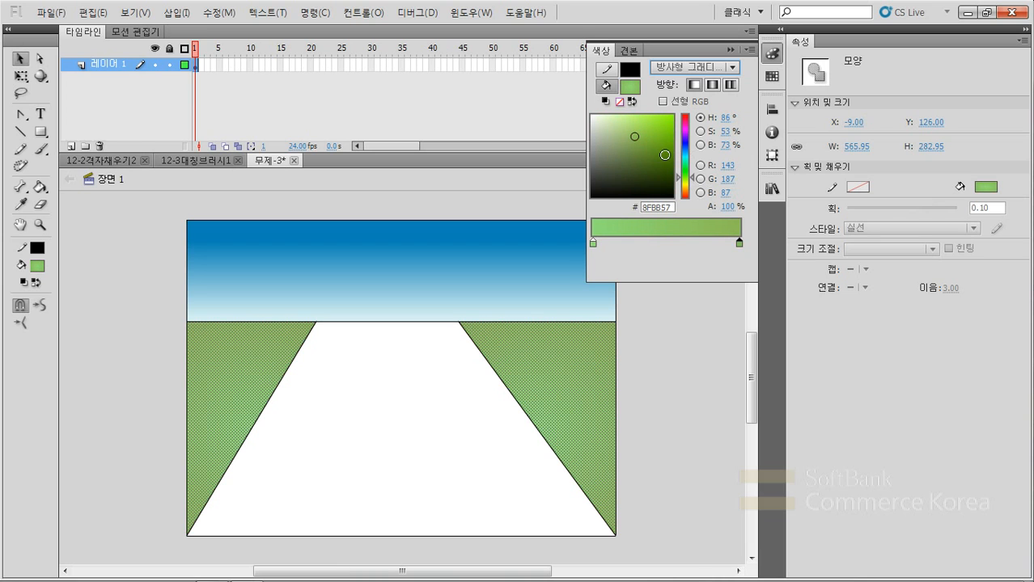
pyautogui.click(665, 159)
pyautogui.click(709, 377)
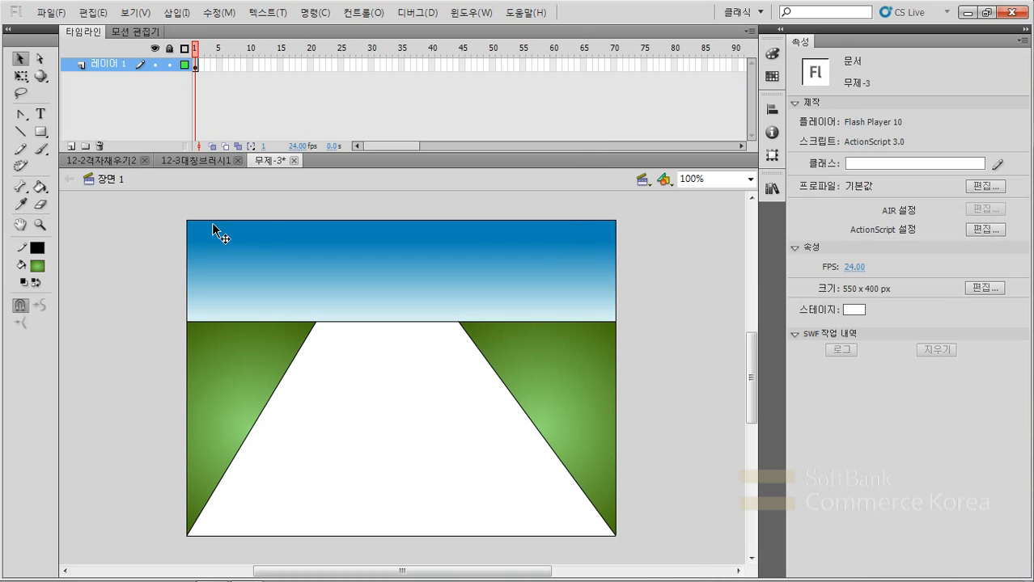
# - Fill the road shape between the two diagonals with solid orange
pyautogui.click(361, 440)
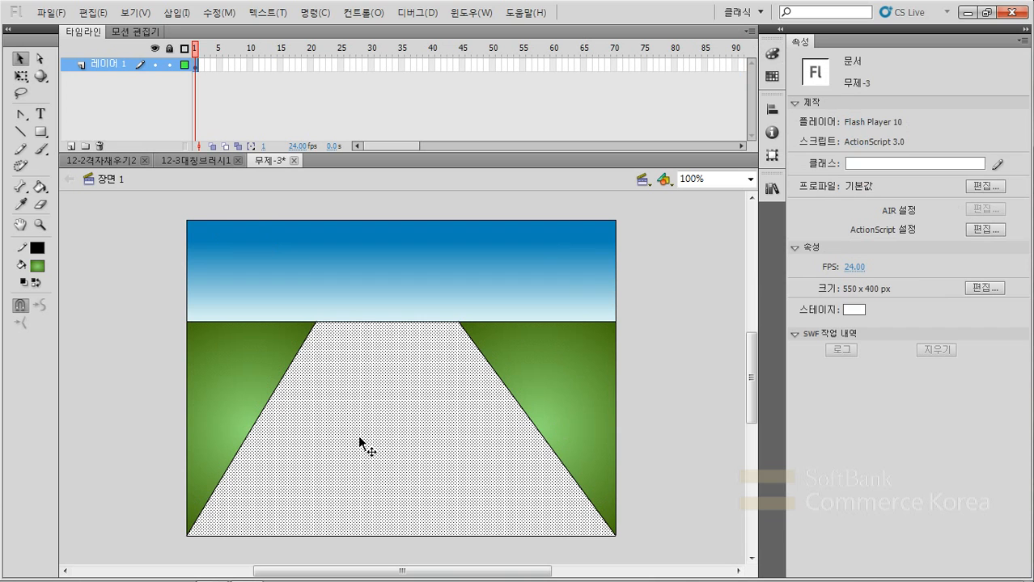
pyautogui.click(37, 267)
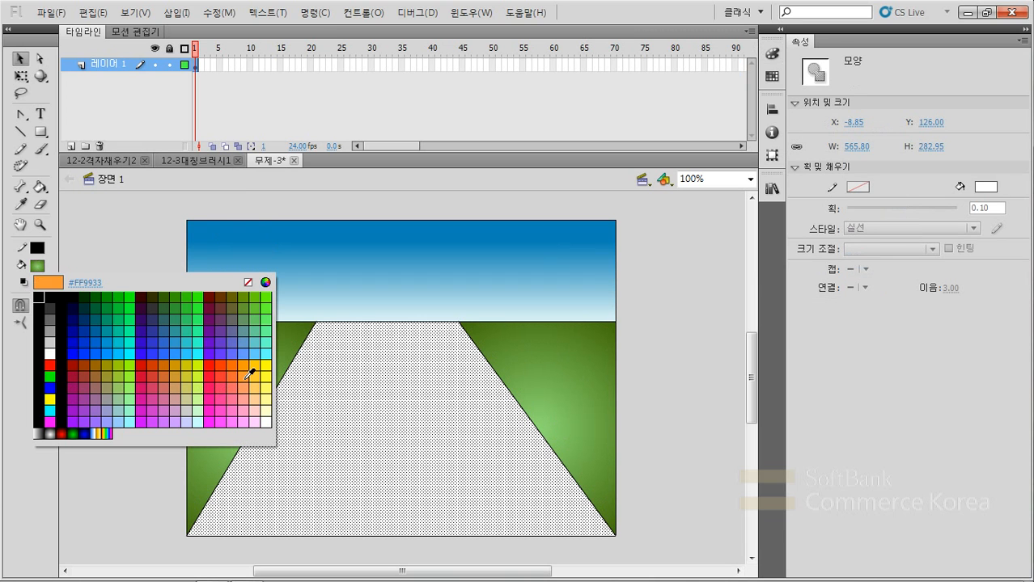
pyautogui.click(244, 364)
pyautogui.click(92, 380)
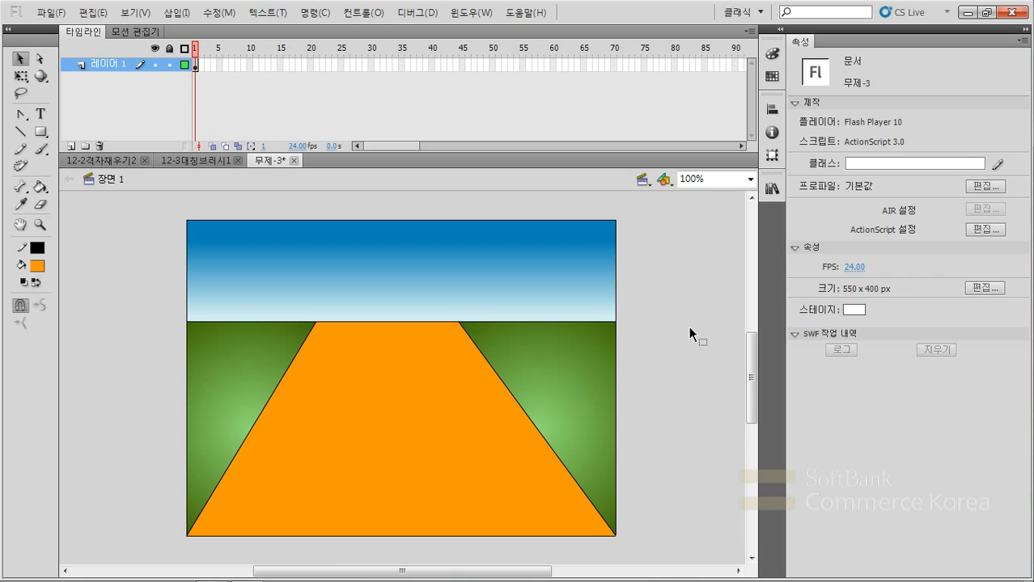
# - Activate the Deco tool with the 3D Brush drawing effect
pyautogui.click(20, 167)
pyautogui.click(931, 122)
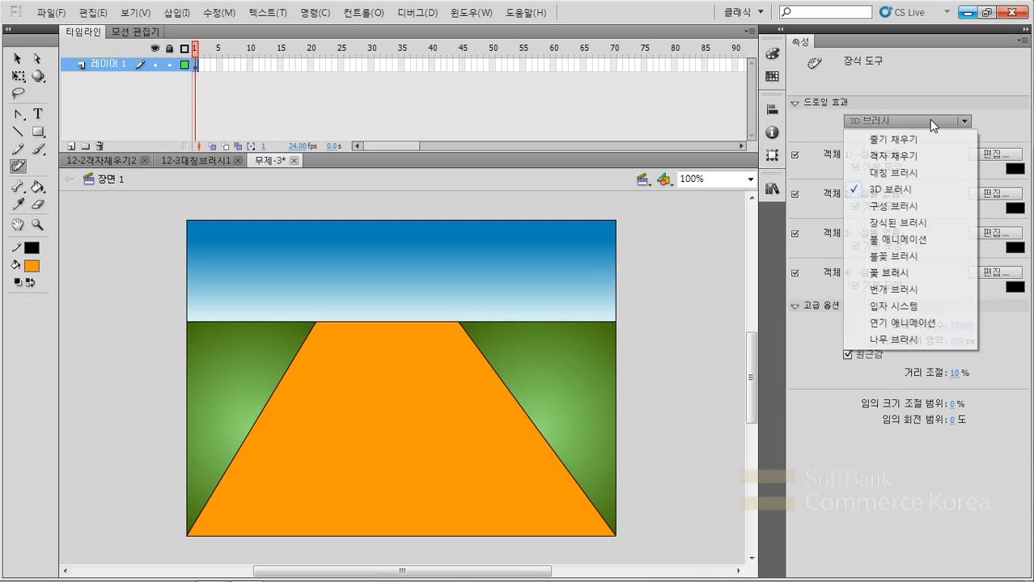
pyautogui.click(903, 188)
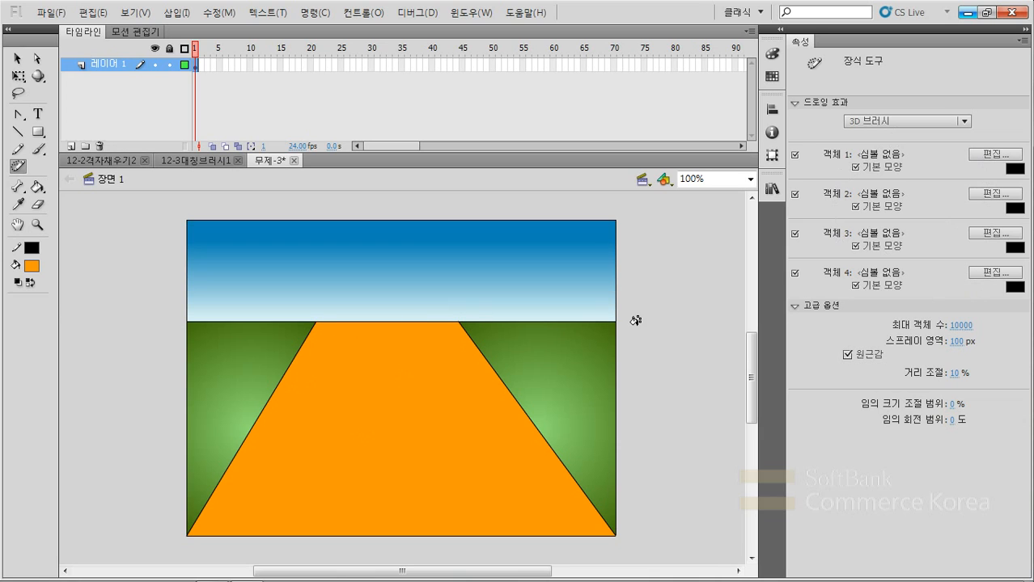
# - Set the 3D Brush colours to orange-red for object 1, brown for object 2, yellow for object 3 and brown for object 4
pyautogui.click(1015, 168)
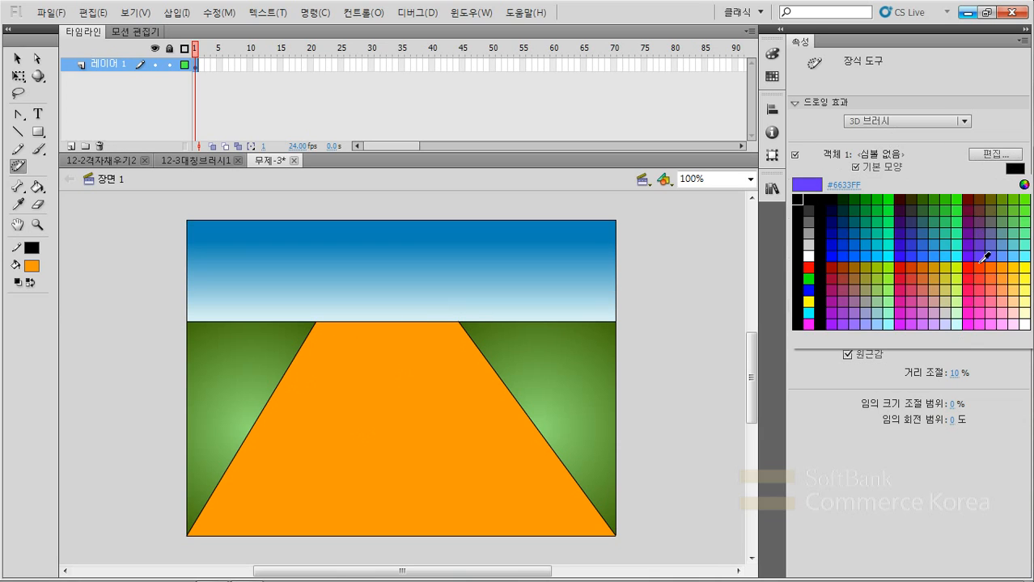
pyautogui.click(984, 262)
pyautogui.click(1014, 208)
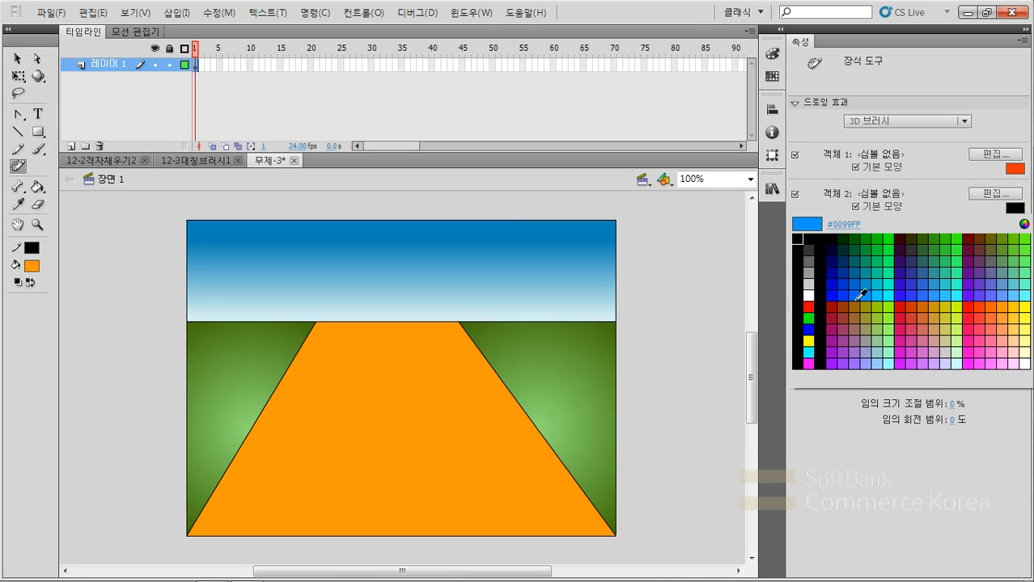
pyautogui.click(847, 303)
pyautogui.click(1015, 247)
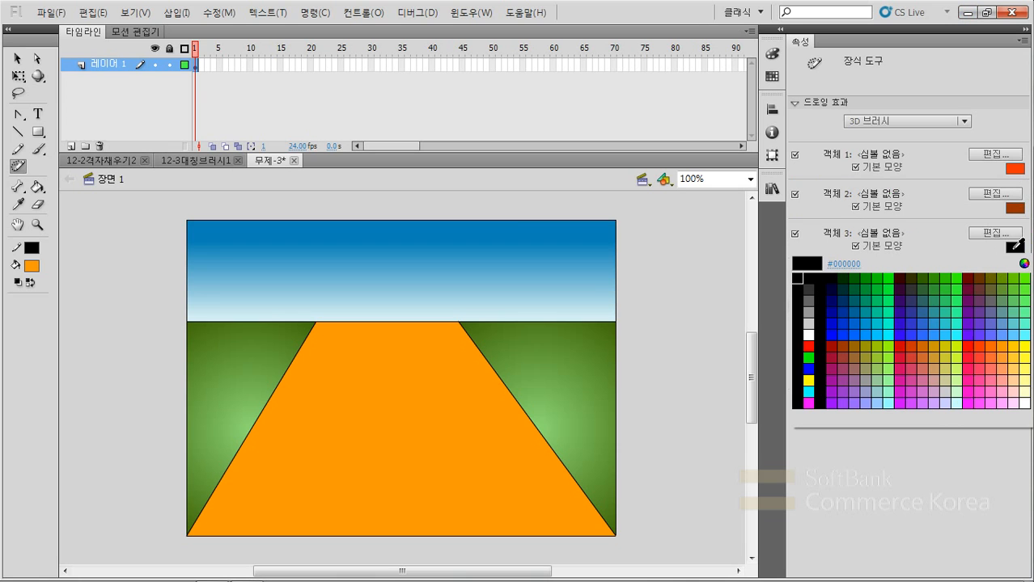
pyautogui.click(1016, 347)
pyautogui.click(1014, 286)
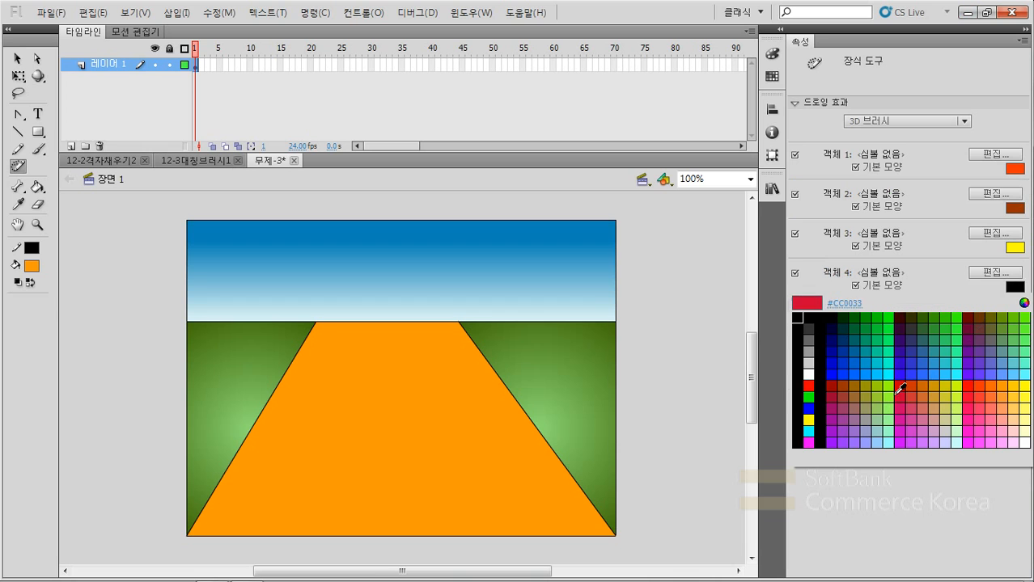
pyautogui.click(844, 388)
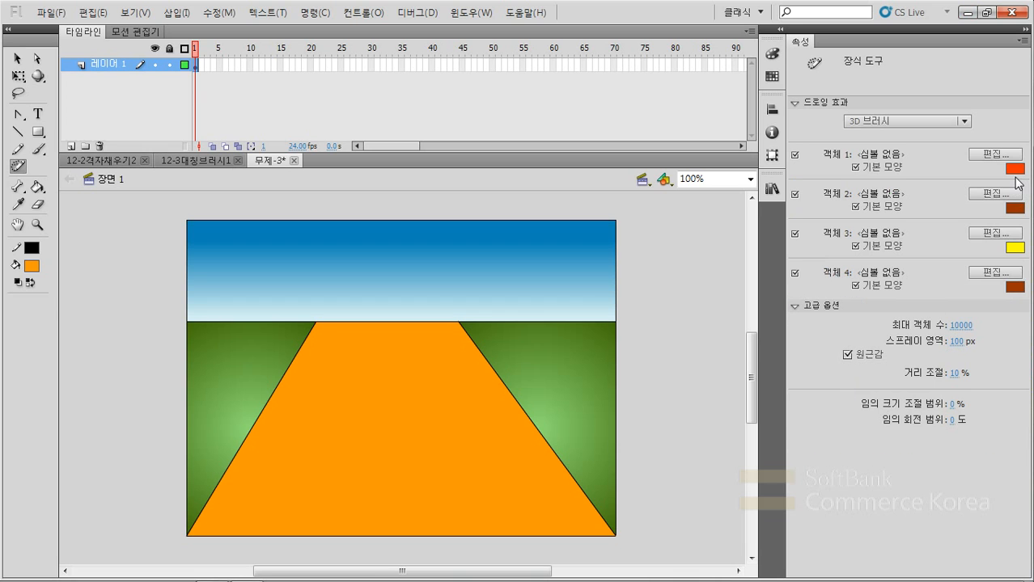
# - Change the object 4 colour to dark maroon and spray 3D Brush dots over the whole orange road
pyautogui.click(1015, 287)
pyautogui.click(968, 320)
pyautogui.moveTo(332, 417)
pyautogui.mouseDown()
pyautogui.moveTo(349, 356)
pyautogui.moveTo(364, 396)
pyautogui.moveTo(393, 417)
pyautogui.moveTo(290, 441)
pyautogui.moveTo(485, 449)
pyautogui.moveTo(321, 487)
pyautogui.moveTo(511, 484)
pyautogui.moveTo(622, 520)
pyautogui.moveTo(224, 501)
pyautogui.moveTo(211, 513)
pyautogui.moveTo(346, 319)
pyautogui.moveTo(419, 412)
pyautogui.moveTo(433, 333)
pyautogui.mouseUp()
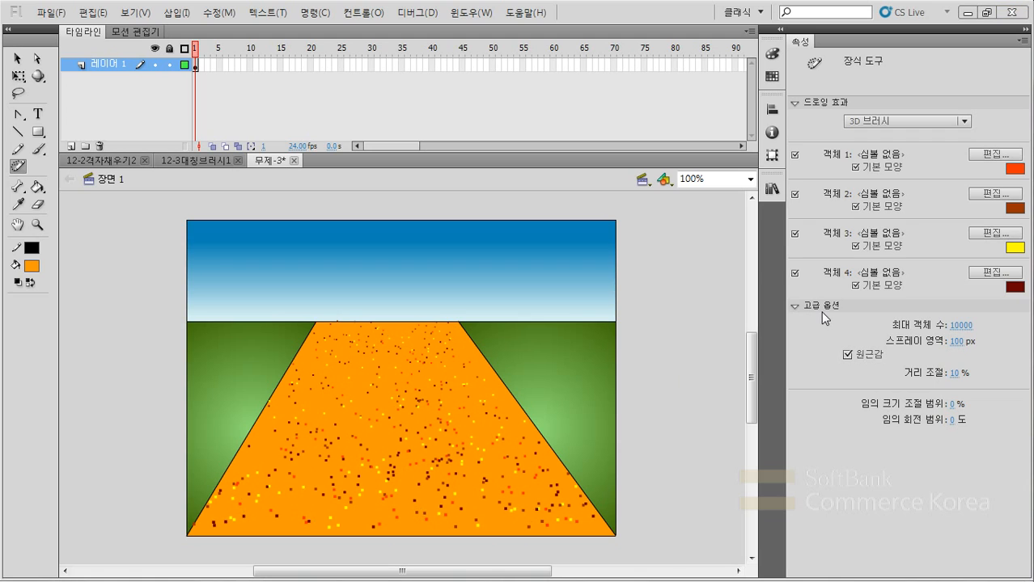
# - Lower the 3D Brush's maximum number of objects to 9903 and turn off the perspective option
pyautogui.click(960, 325)
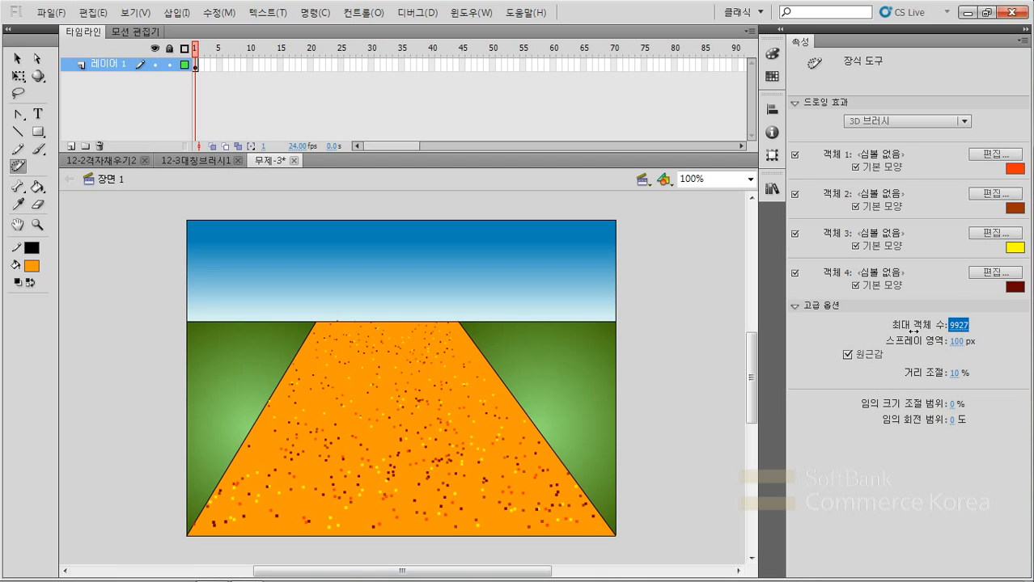
pyautogui.moveTo(981, 327); pyautogui.dragTo(921, 326)
pyautogui.click(847, 354)
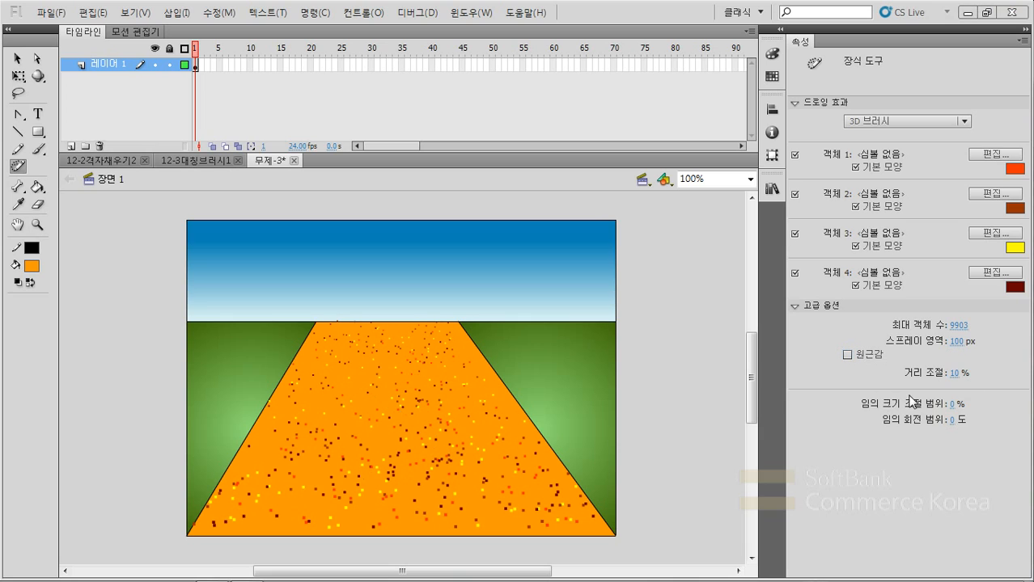
# - Set the 3D Brush's distance scale to 28%, random scale range to 37% and random rotation range to 41 degrees
pyautogui.moveTo(952, 378); pyautogui.dragTo(962, 380)
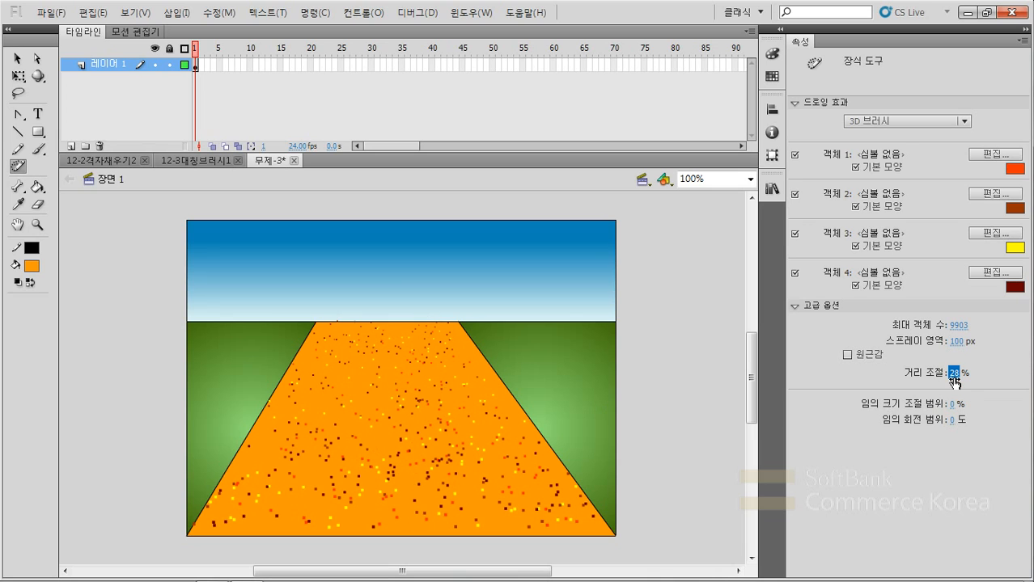
pyautogui.moveTo(950, 405); pyautogui.dragTo(982, 420)
pyautogui.click(951, 419)
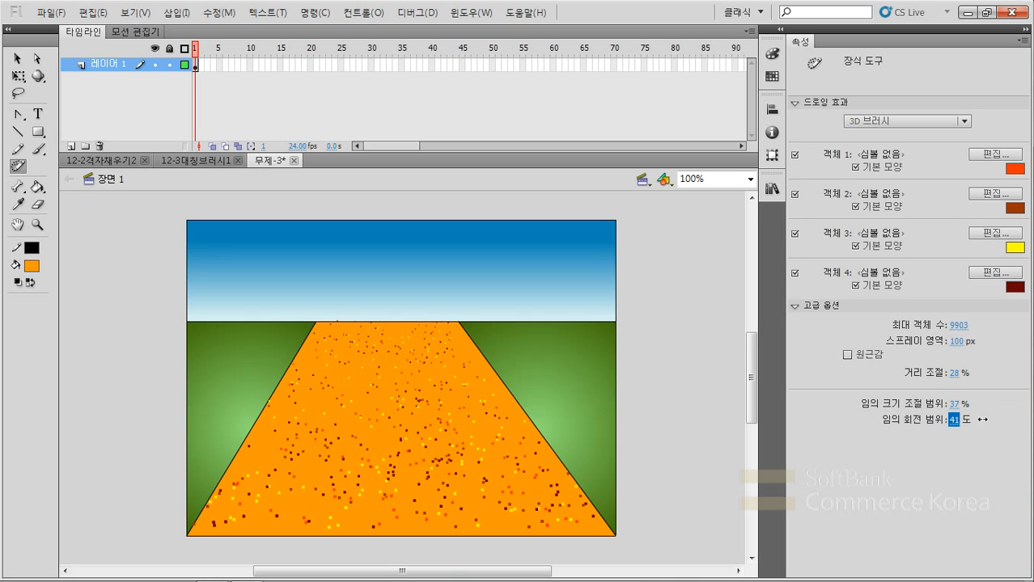